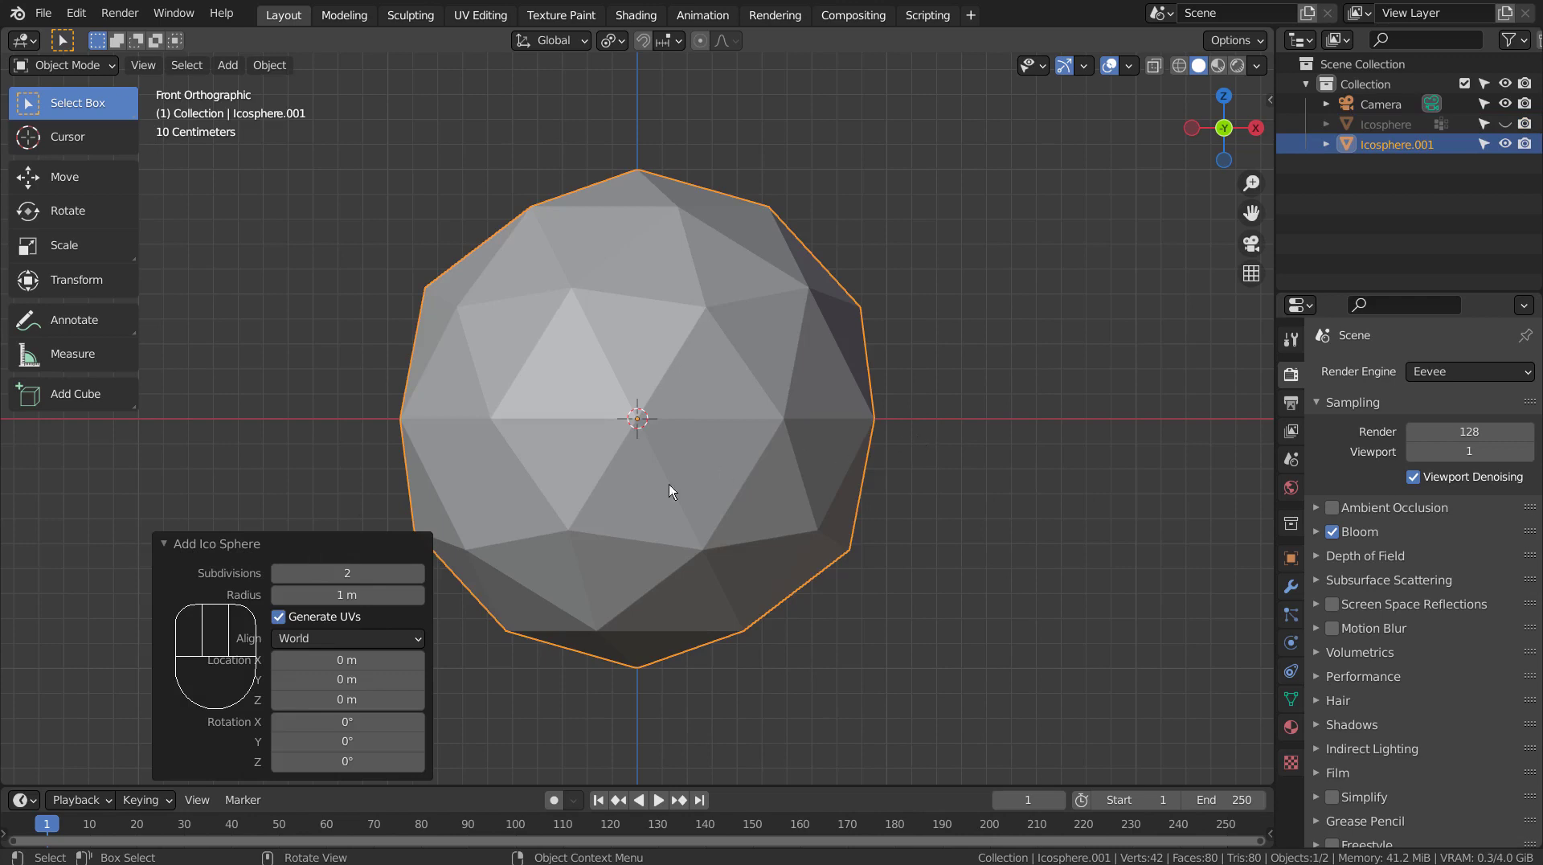
- Enter vertex editing on the icosphere, select the vertex at its front centre and switch to the Select Box tool
key("Tab")
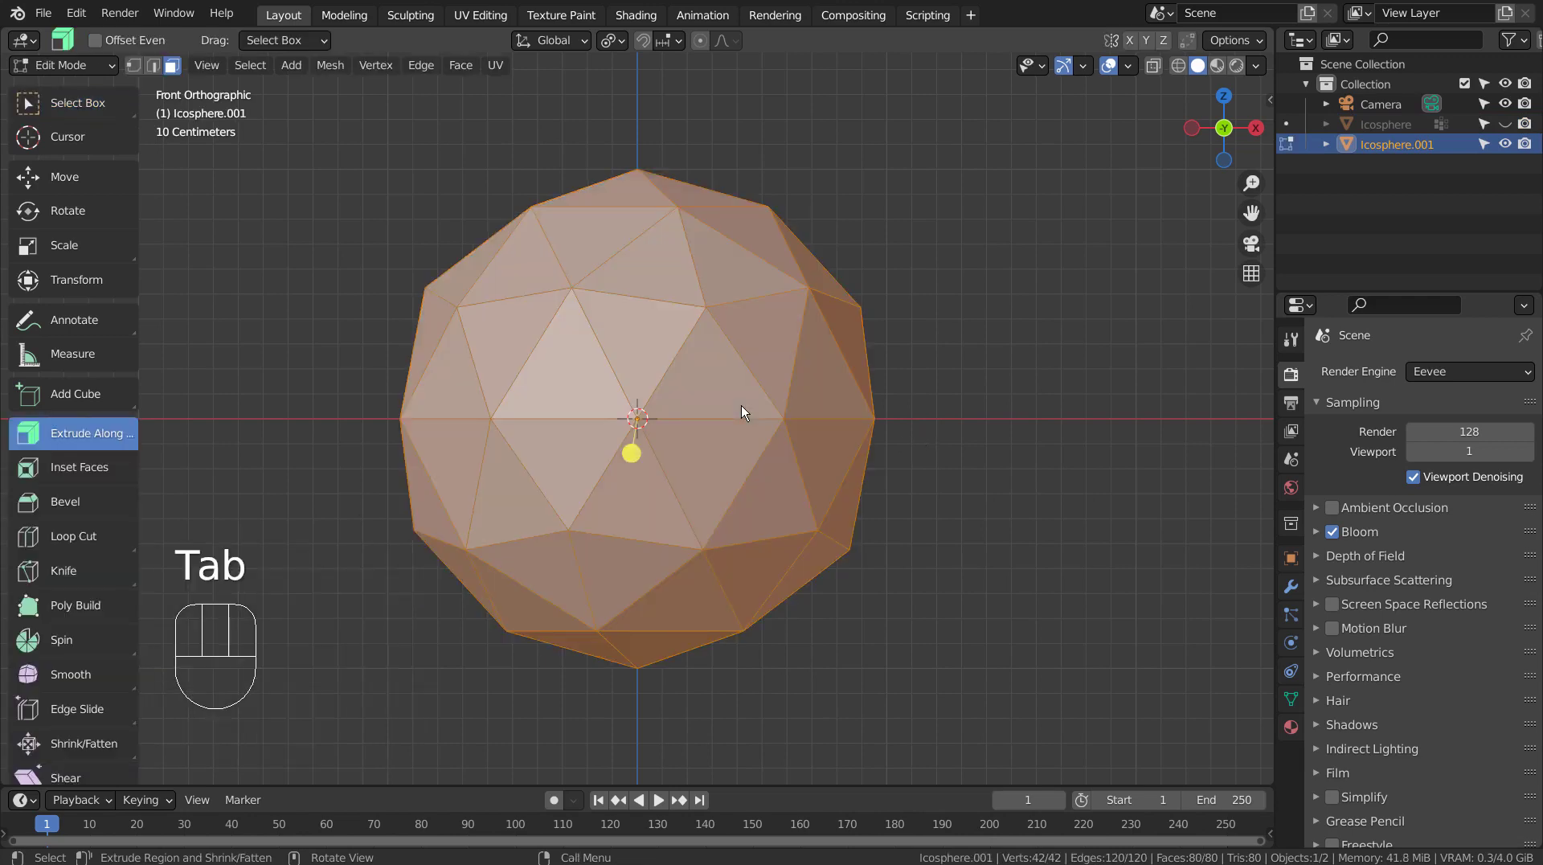
key("1")
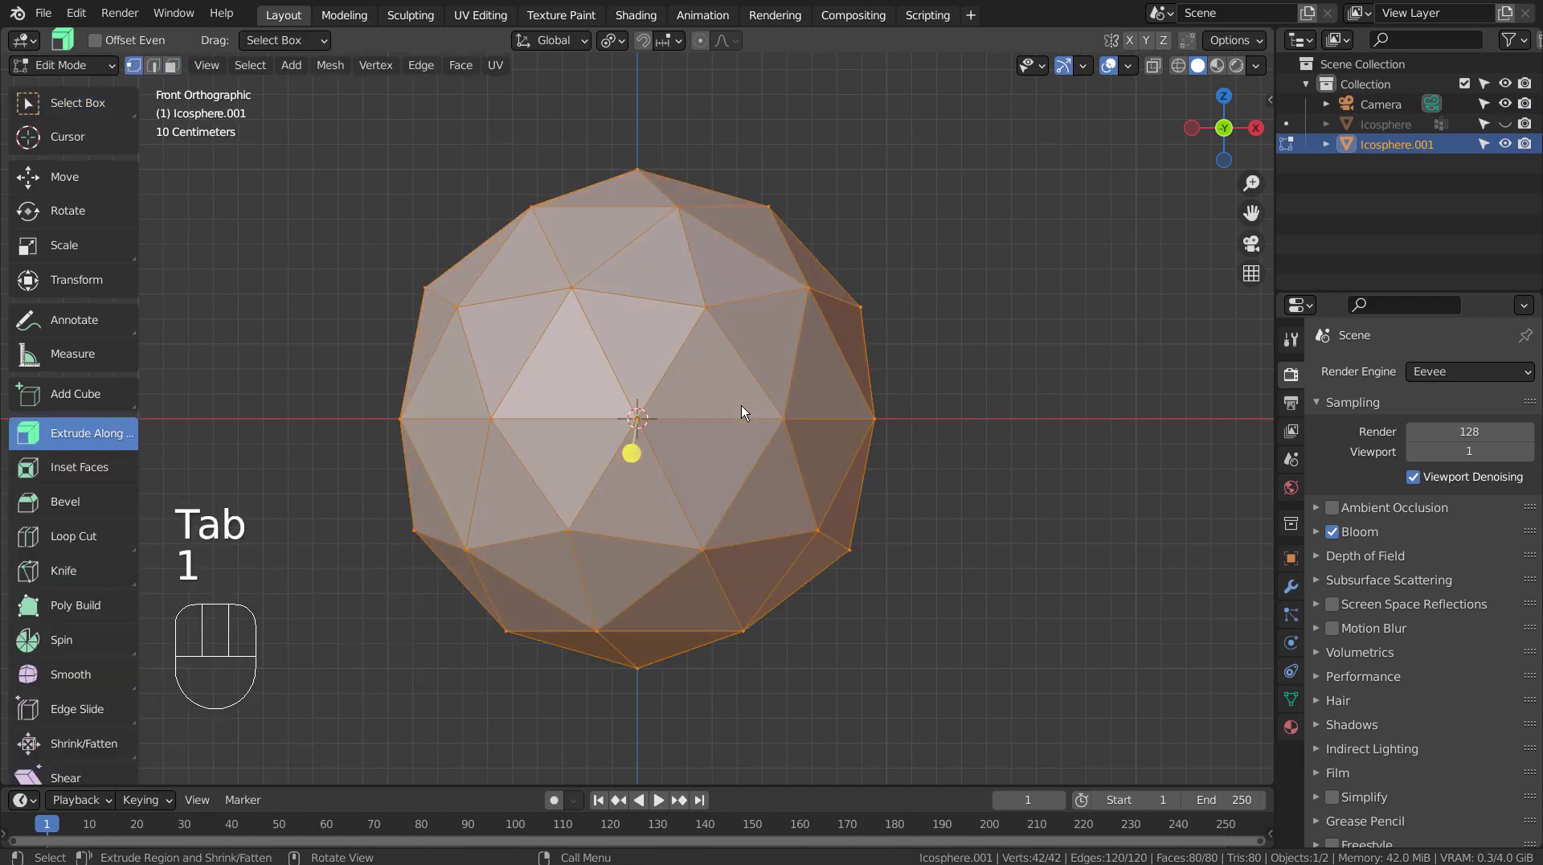
left_click(640, 421)
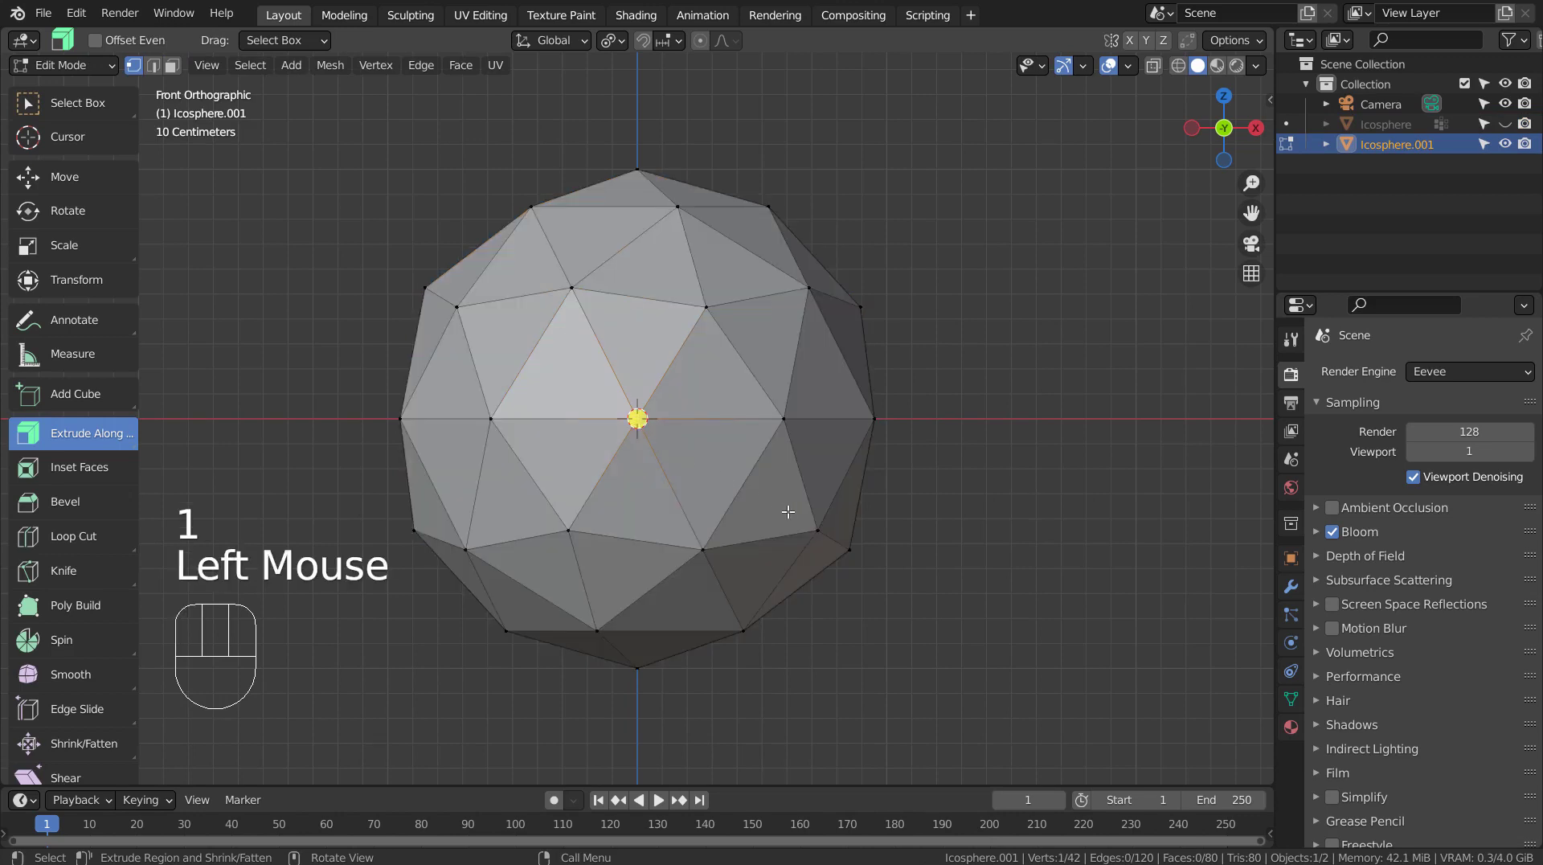
left_click(71, 110)
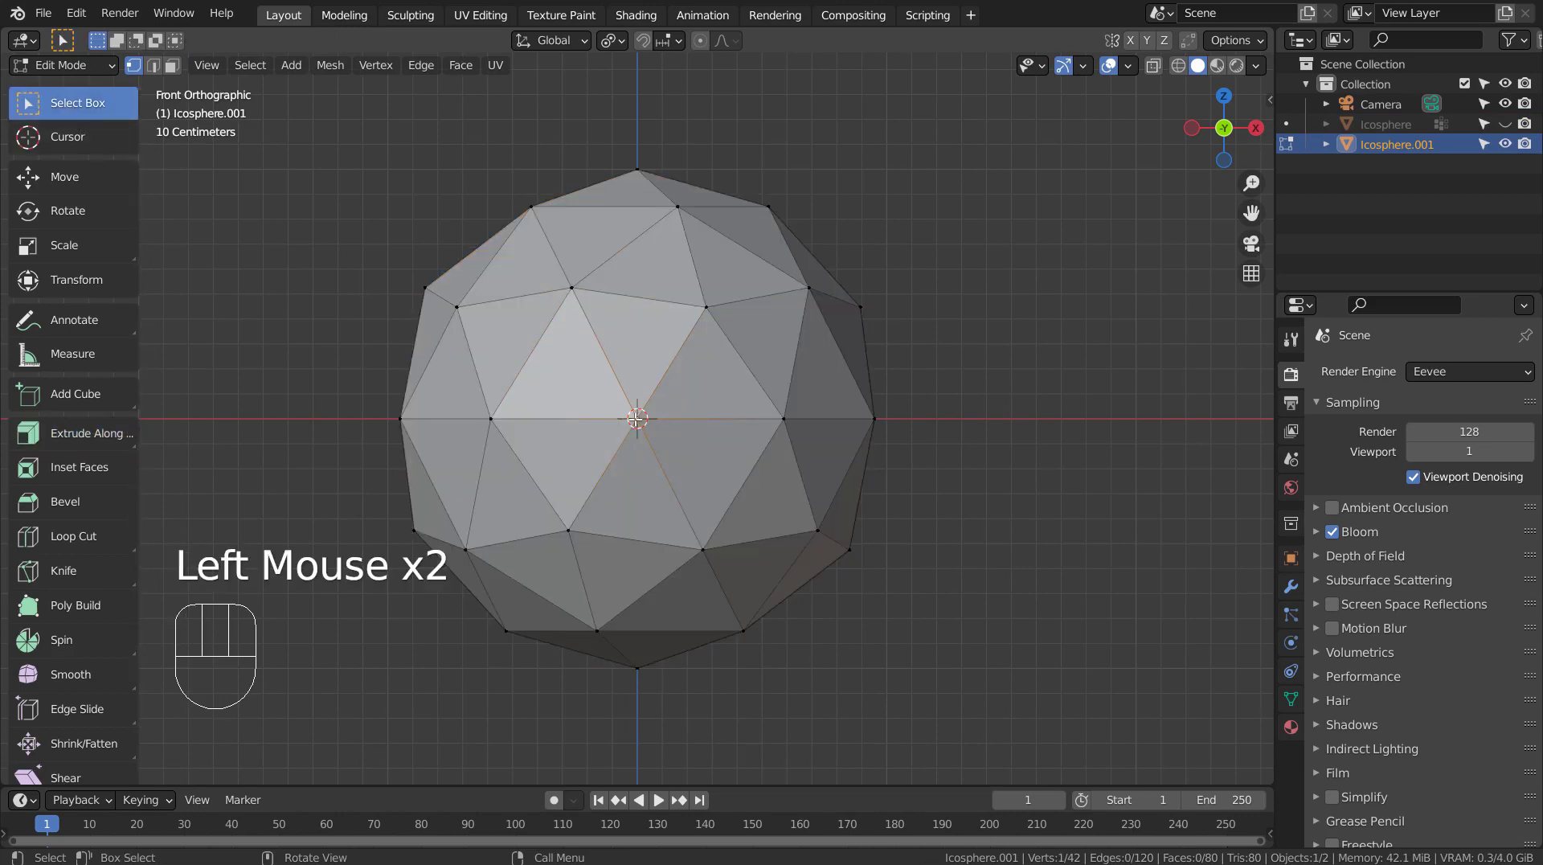
- Select all vertices with the same amount of adjacent faces as the selected one, using wireframe shading, and invert the selection in solid shading
key("shift+z")
middle_click_drag(634, 417, 572, 480)
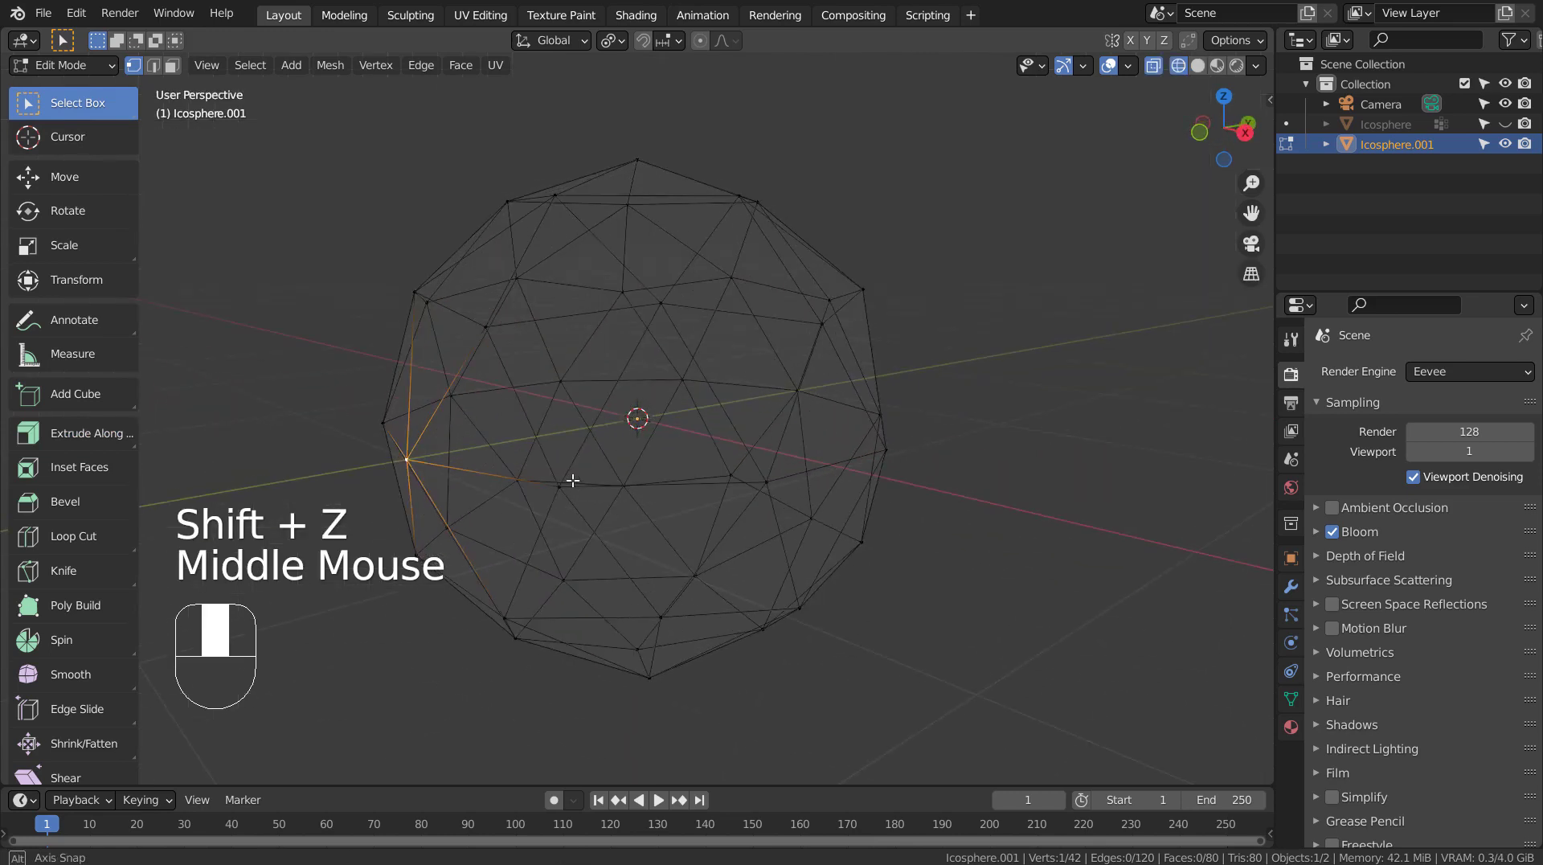
key("shift+g")
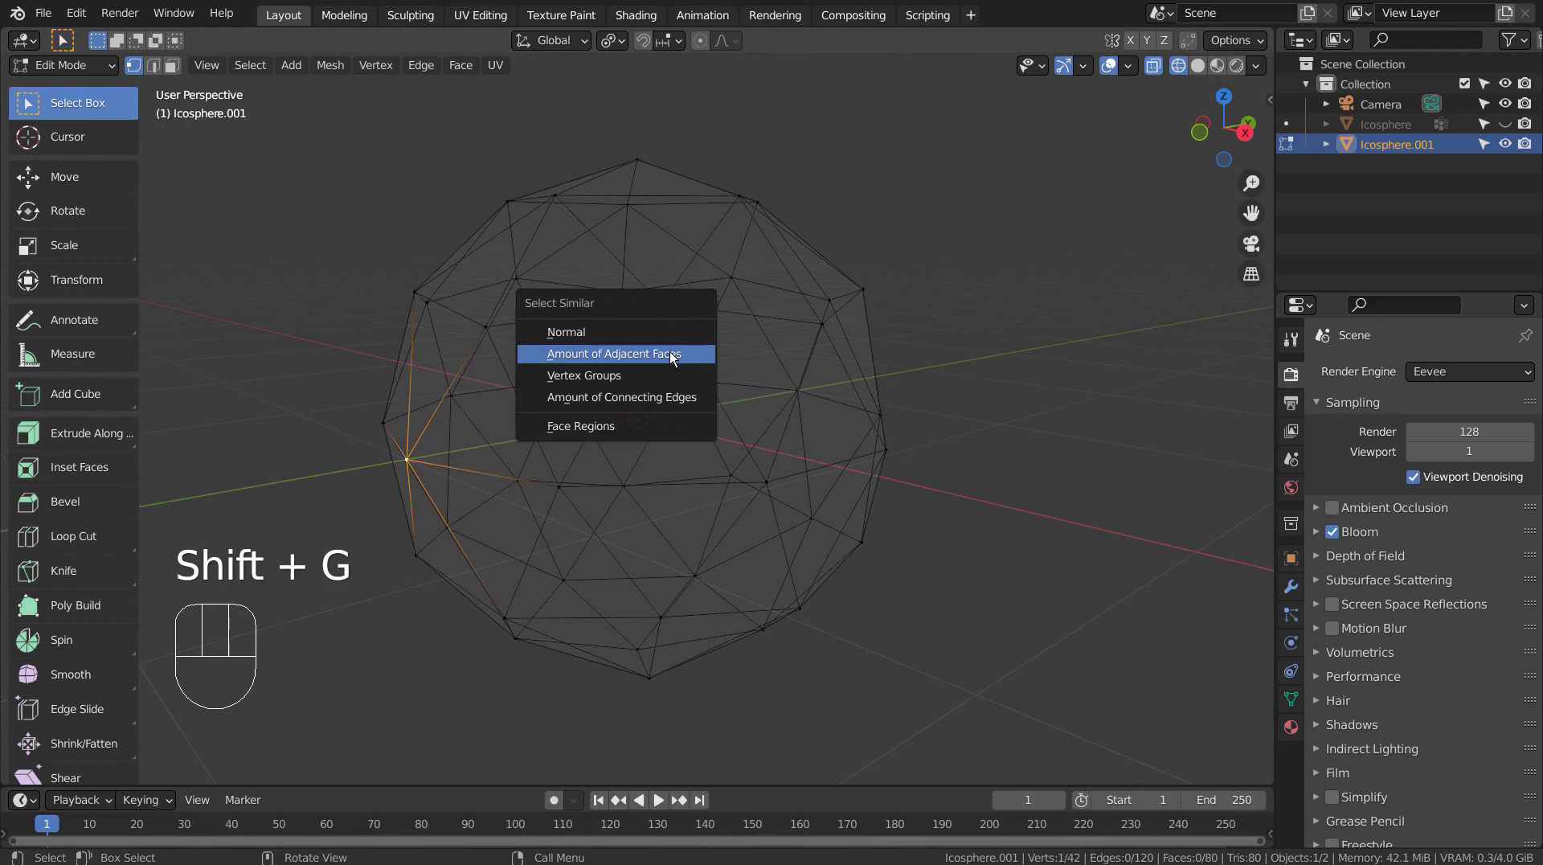
left_click(672, 355)
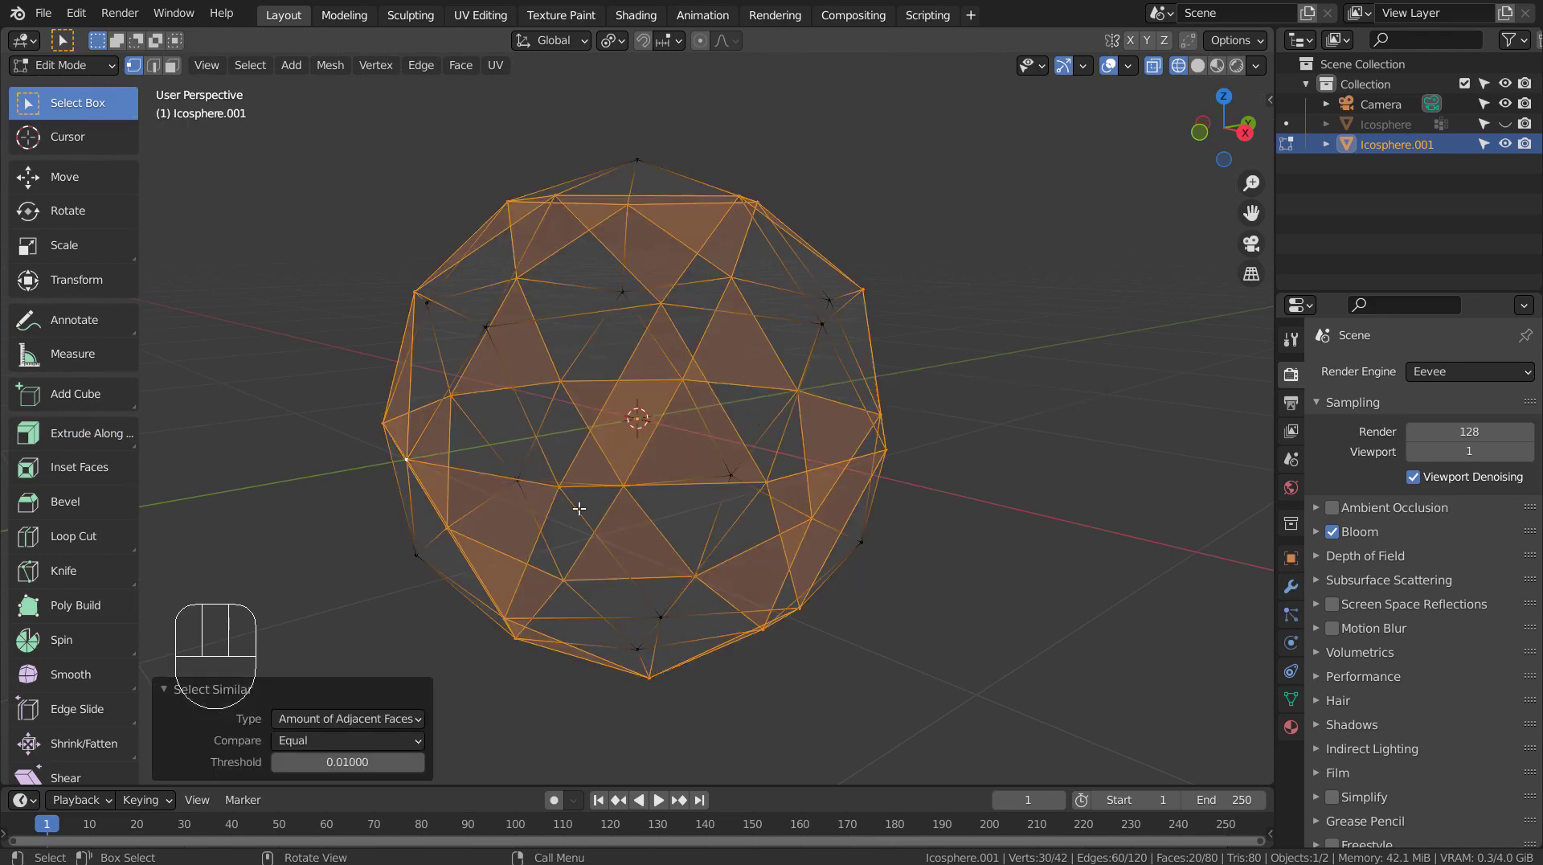
mouse_move(578, 507)
middle_mouse_down()
mouse_move(640, 448)
mouse_move(682, 441)
mouse_move(880, 491)
mouse_move(723, 547)
middle_mouse_up()
key("shift+z")
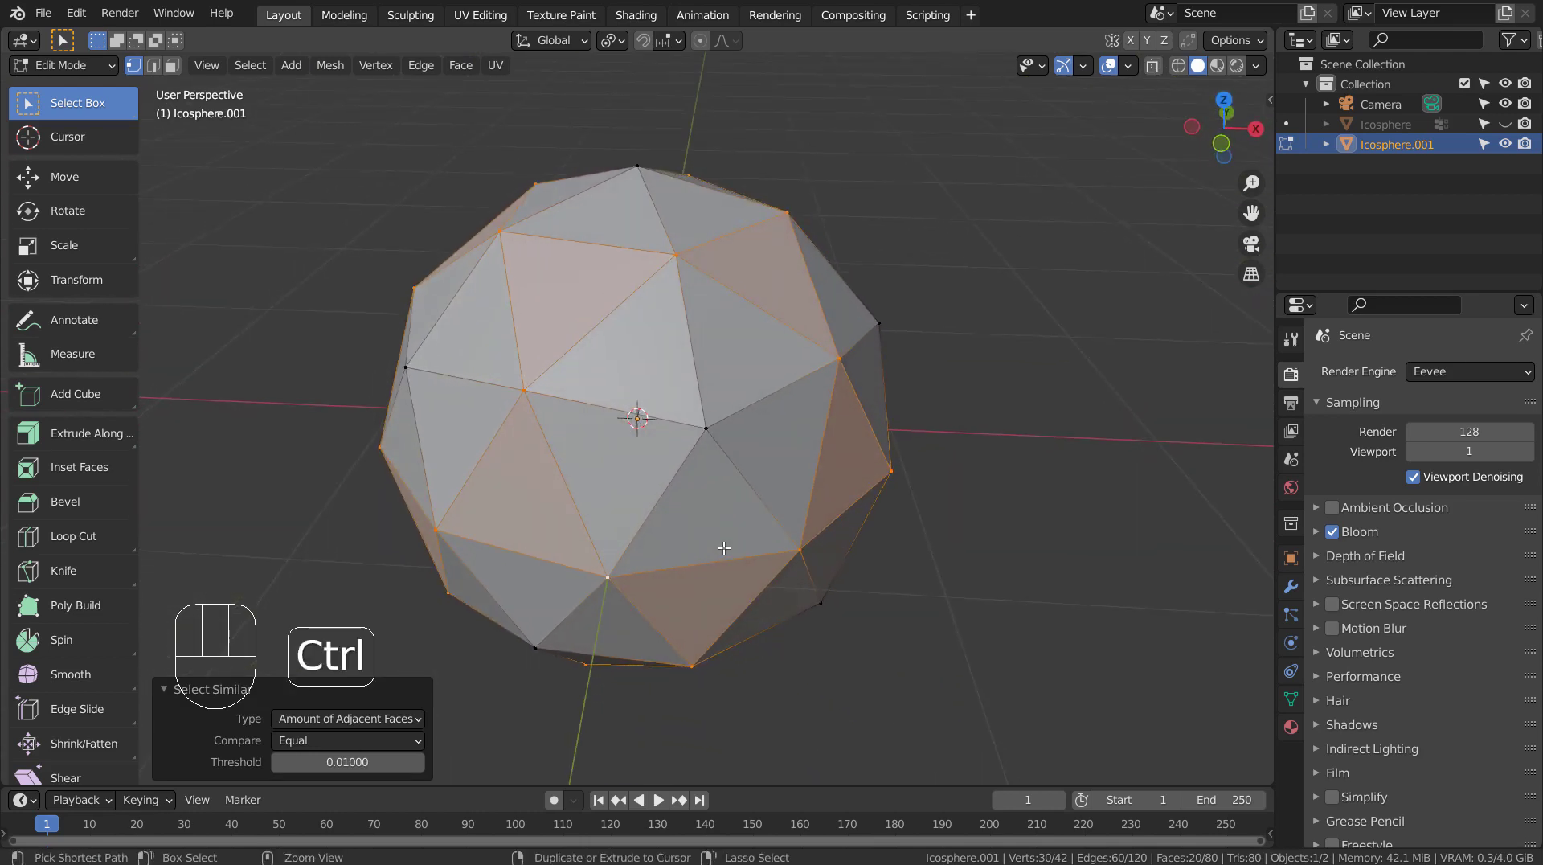
key("ctrl+i")
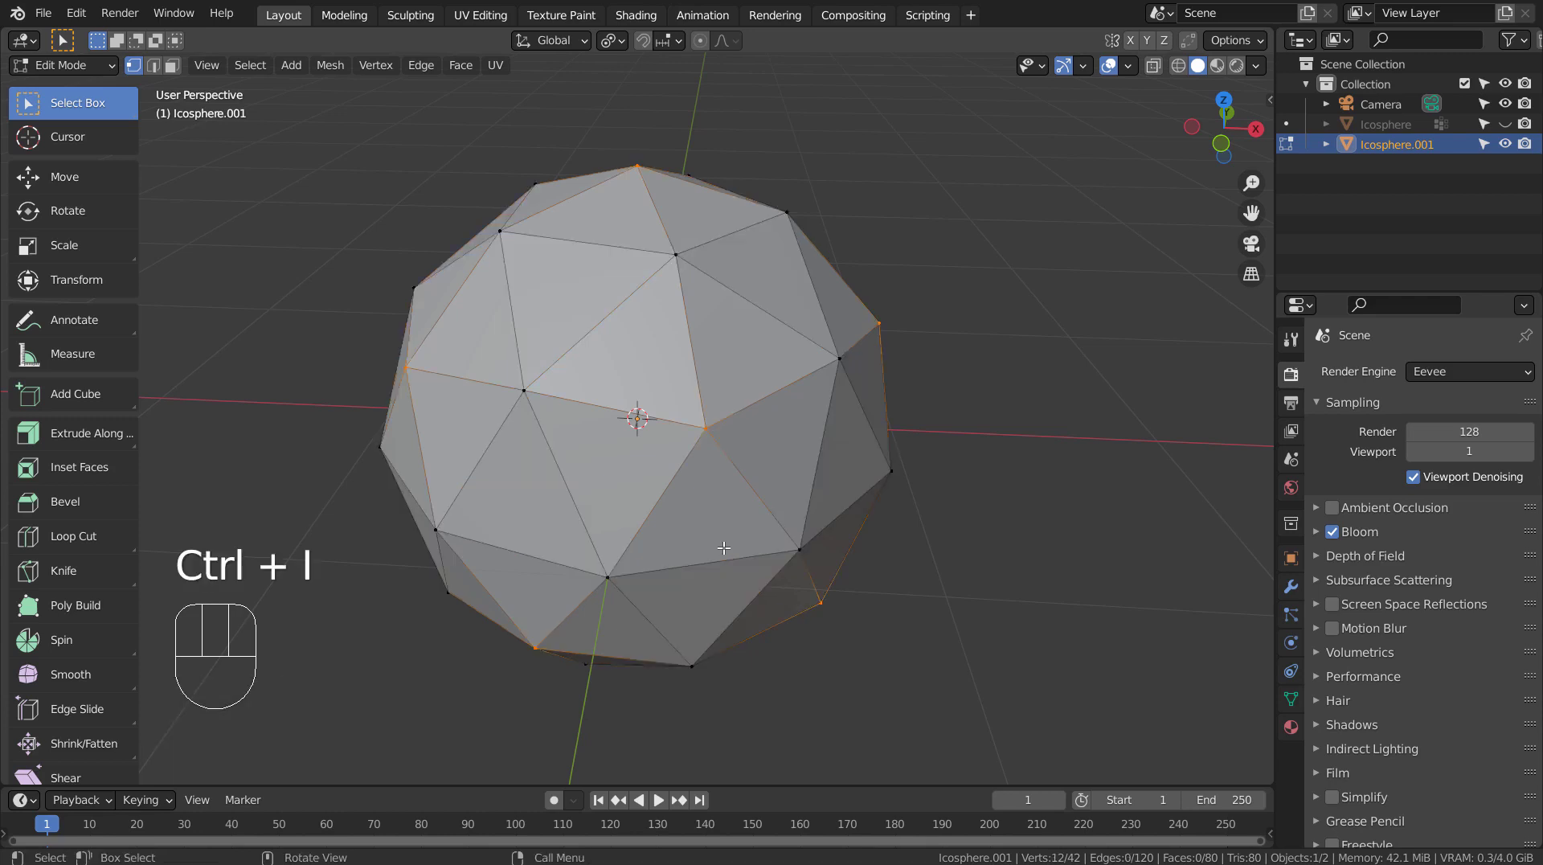
- Bevel the selected vertices into pentagon faces with a width of about 0.307 m
middle_click_drag(707, 548, 808, 536)
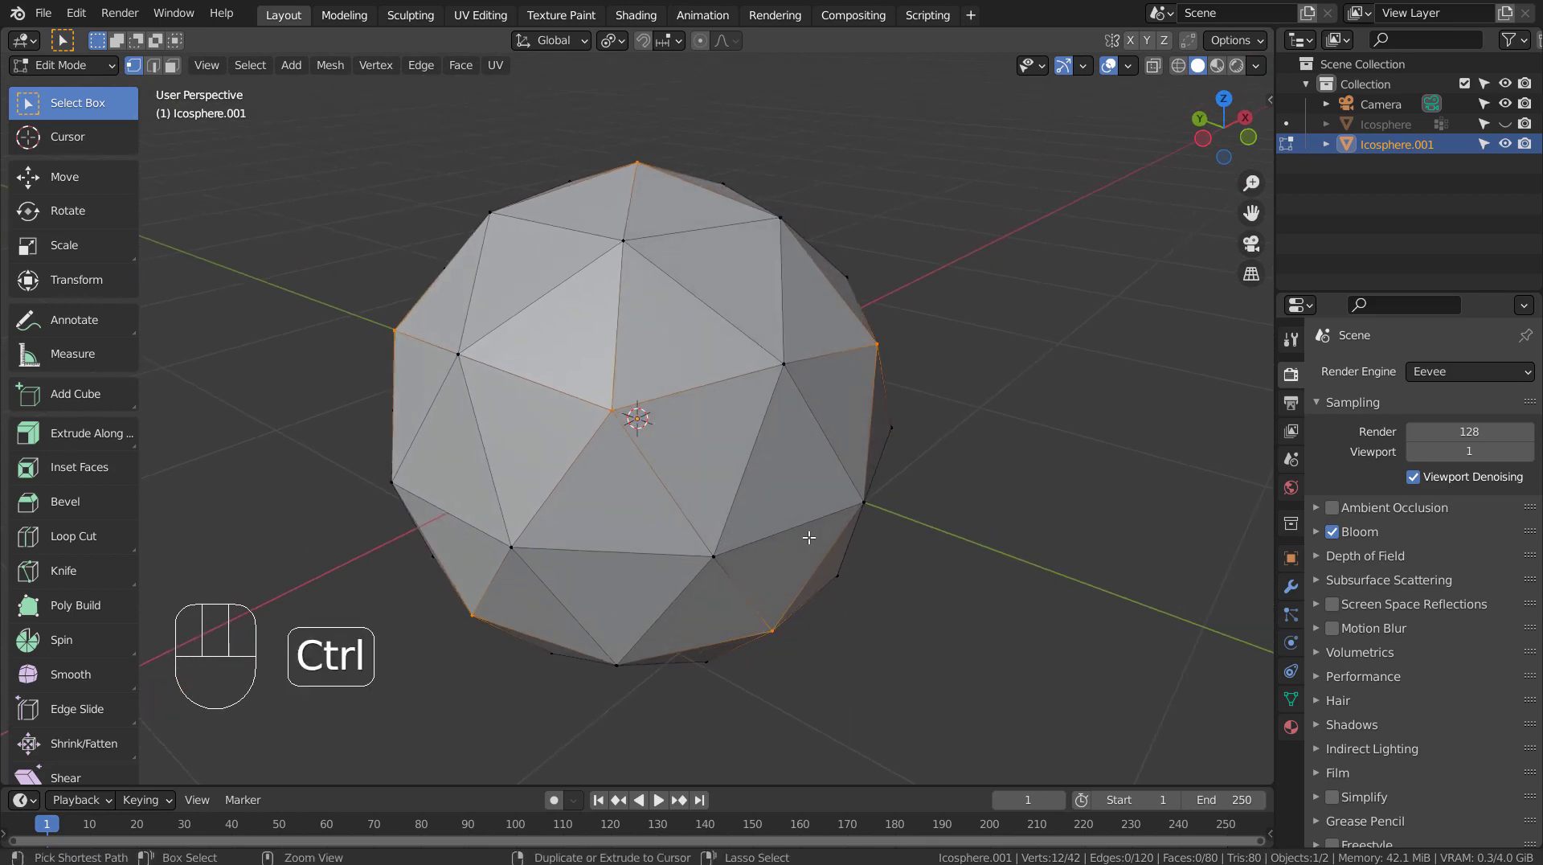
key("ctrl+b")
key("v")
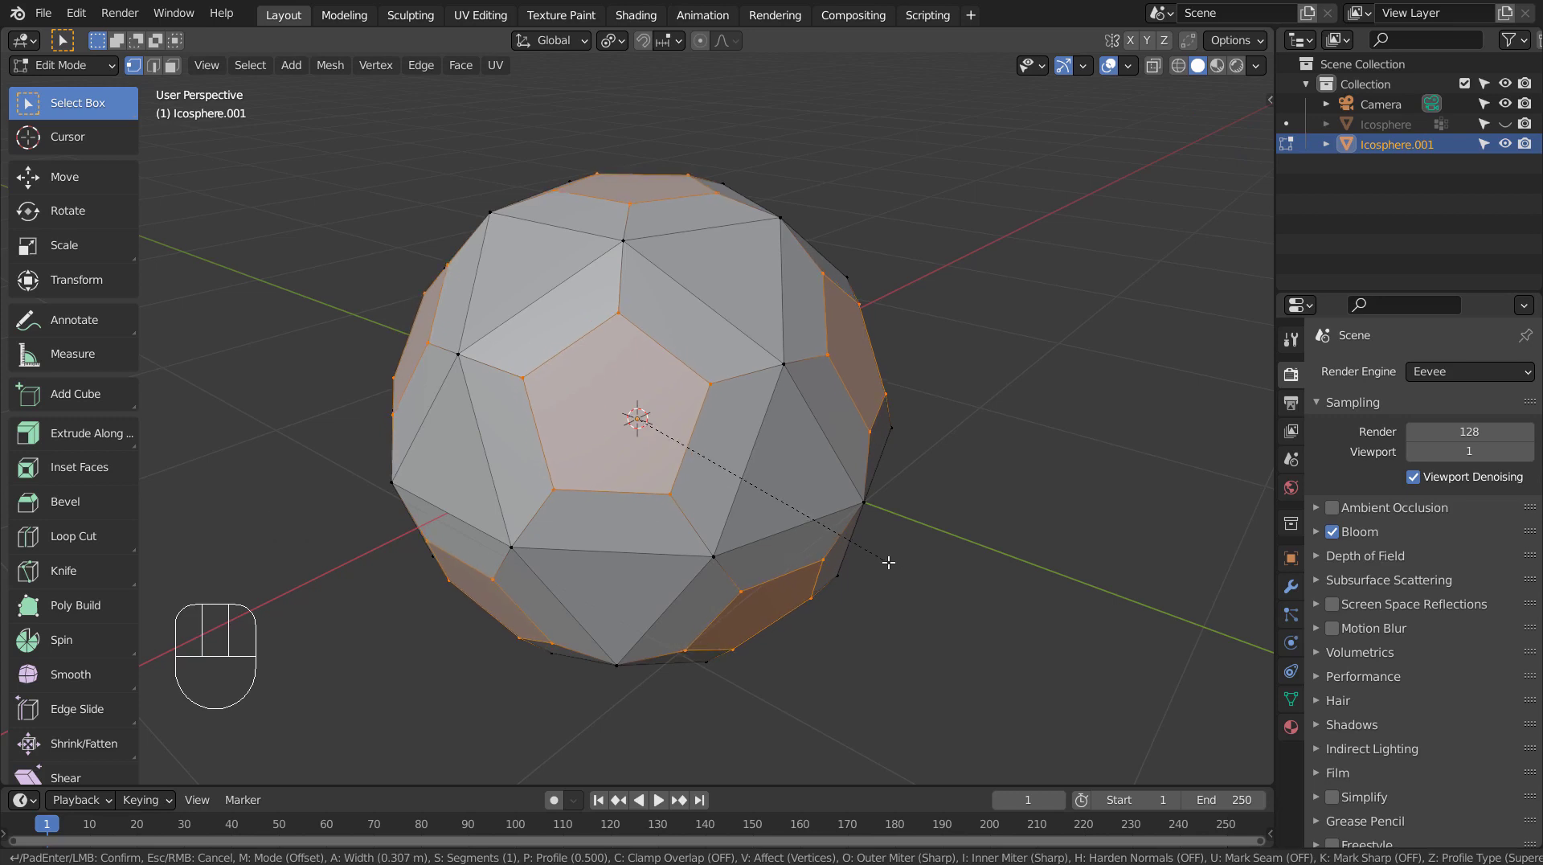
left_click(888, 562)
- Extrude the pentagon faces outward along their normals by about 0.058 m
middle_click_drag(901, 561, 764, 522)
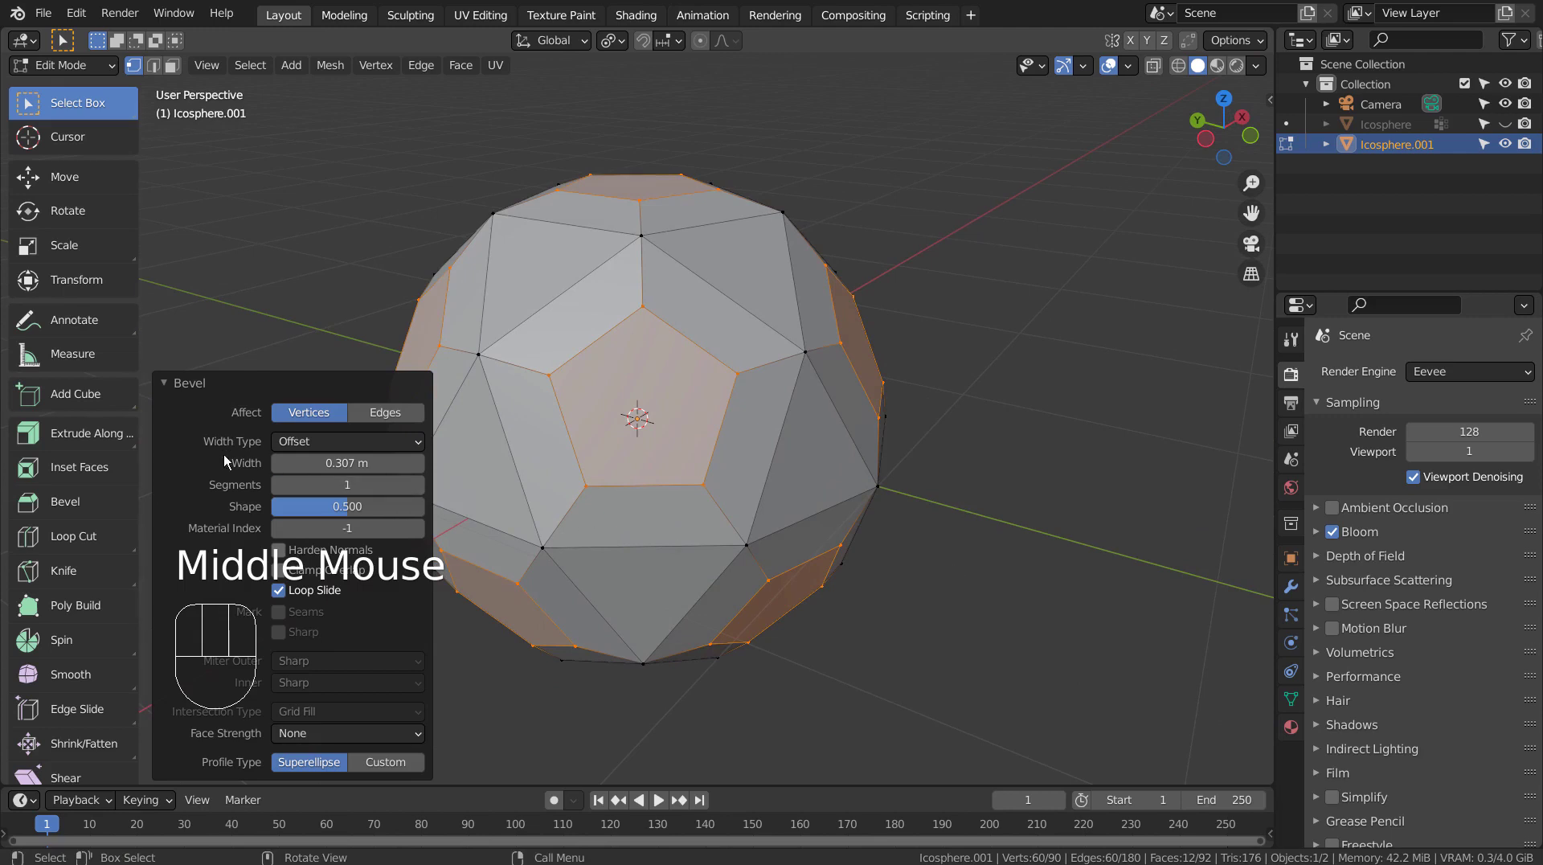
left_click(90, 435)
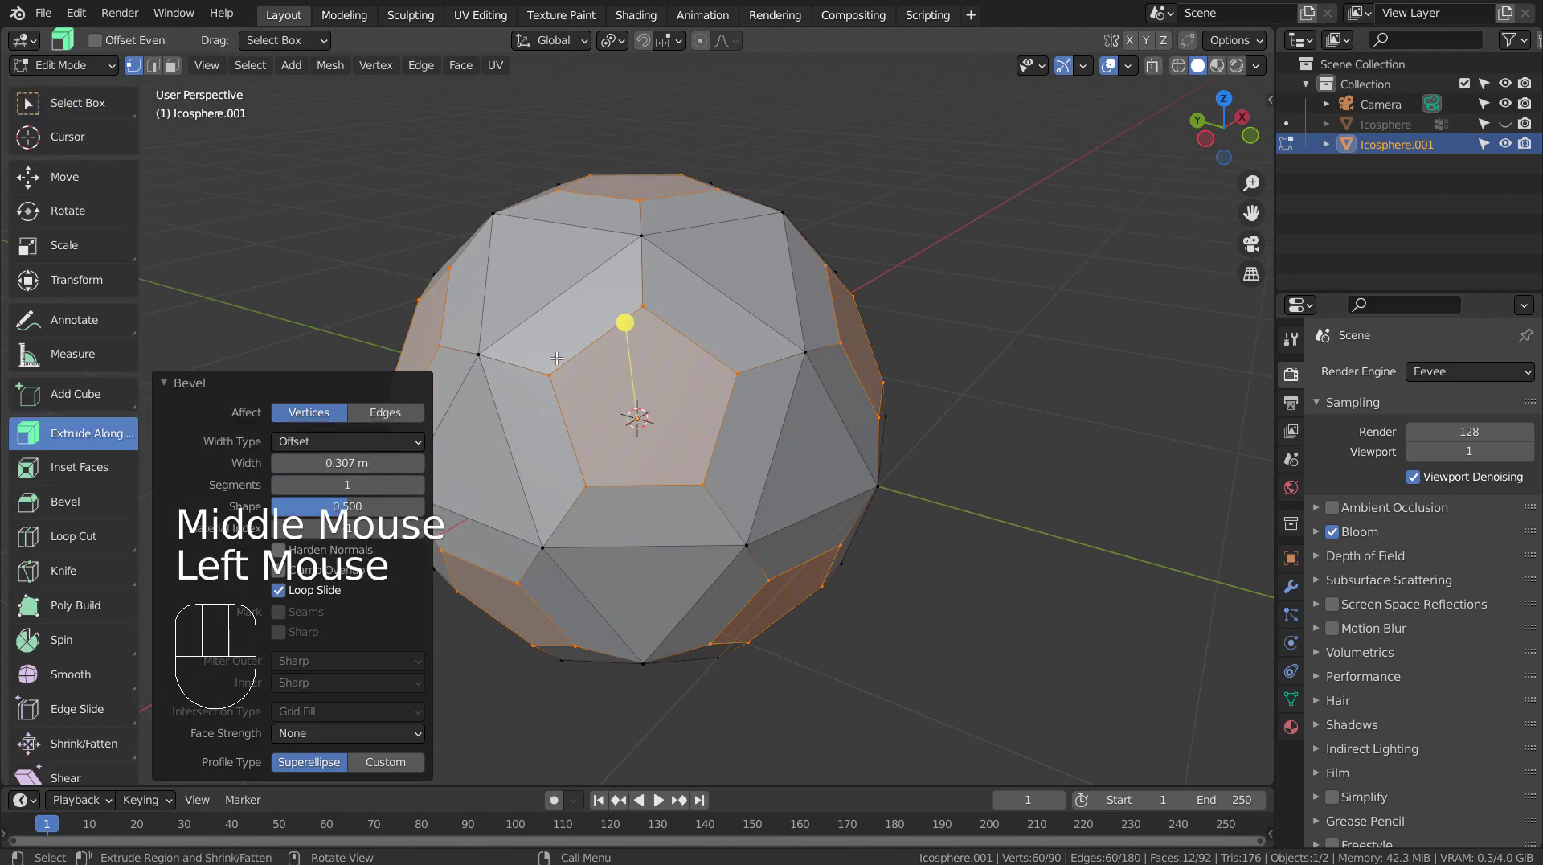
left_click_drag(616, 320, 619, 314)
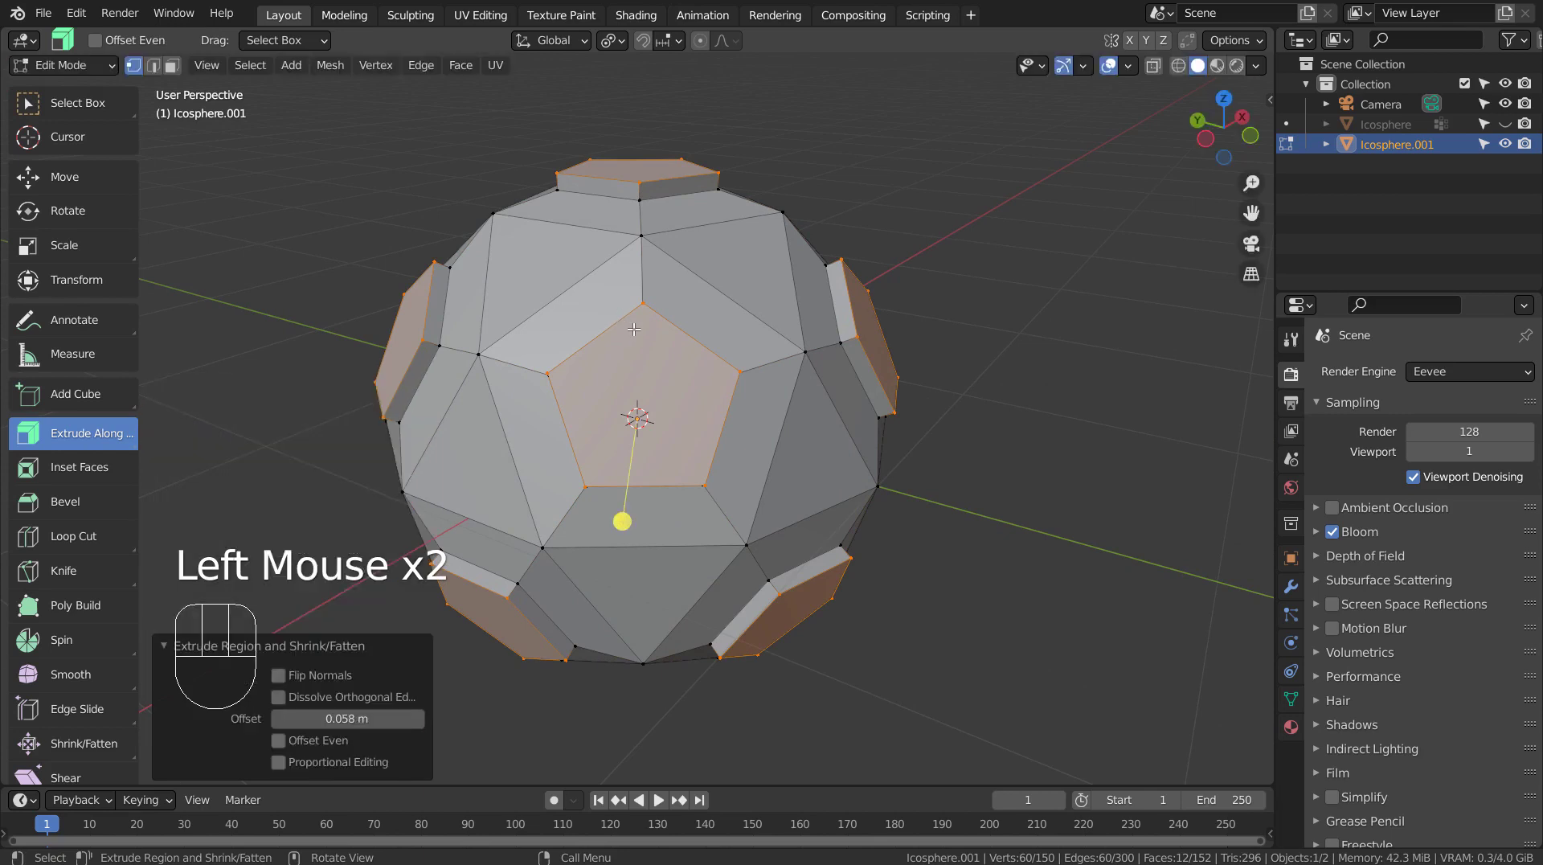
- Set the pivot point to Individual Origins and scale the extruded pentagon faces down to about 0.518
left_click(617, 41)
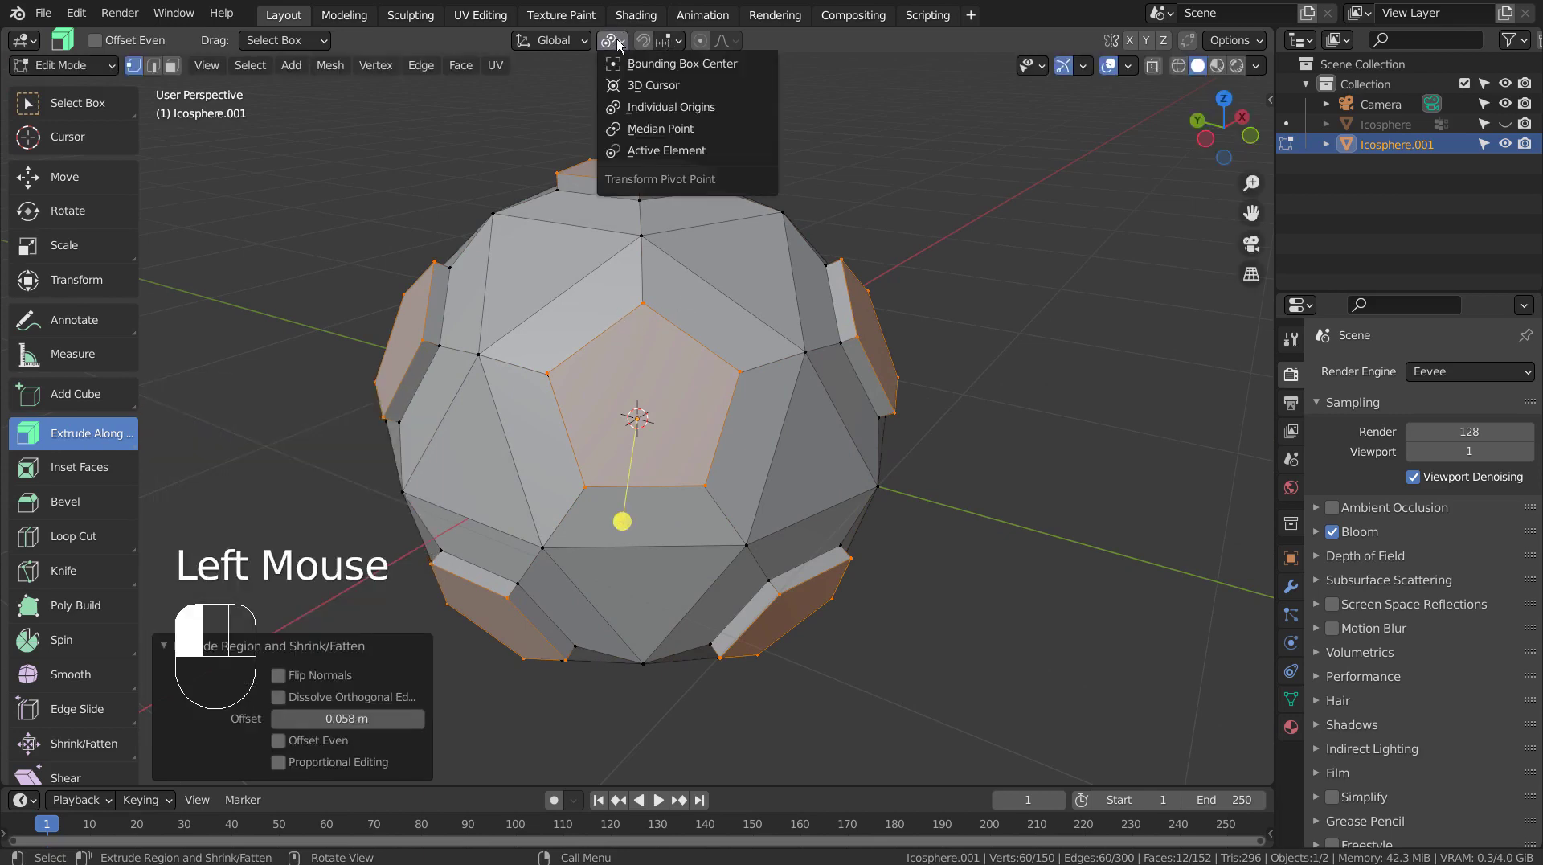
left_click(718, 110)
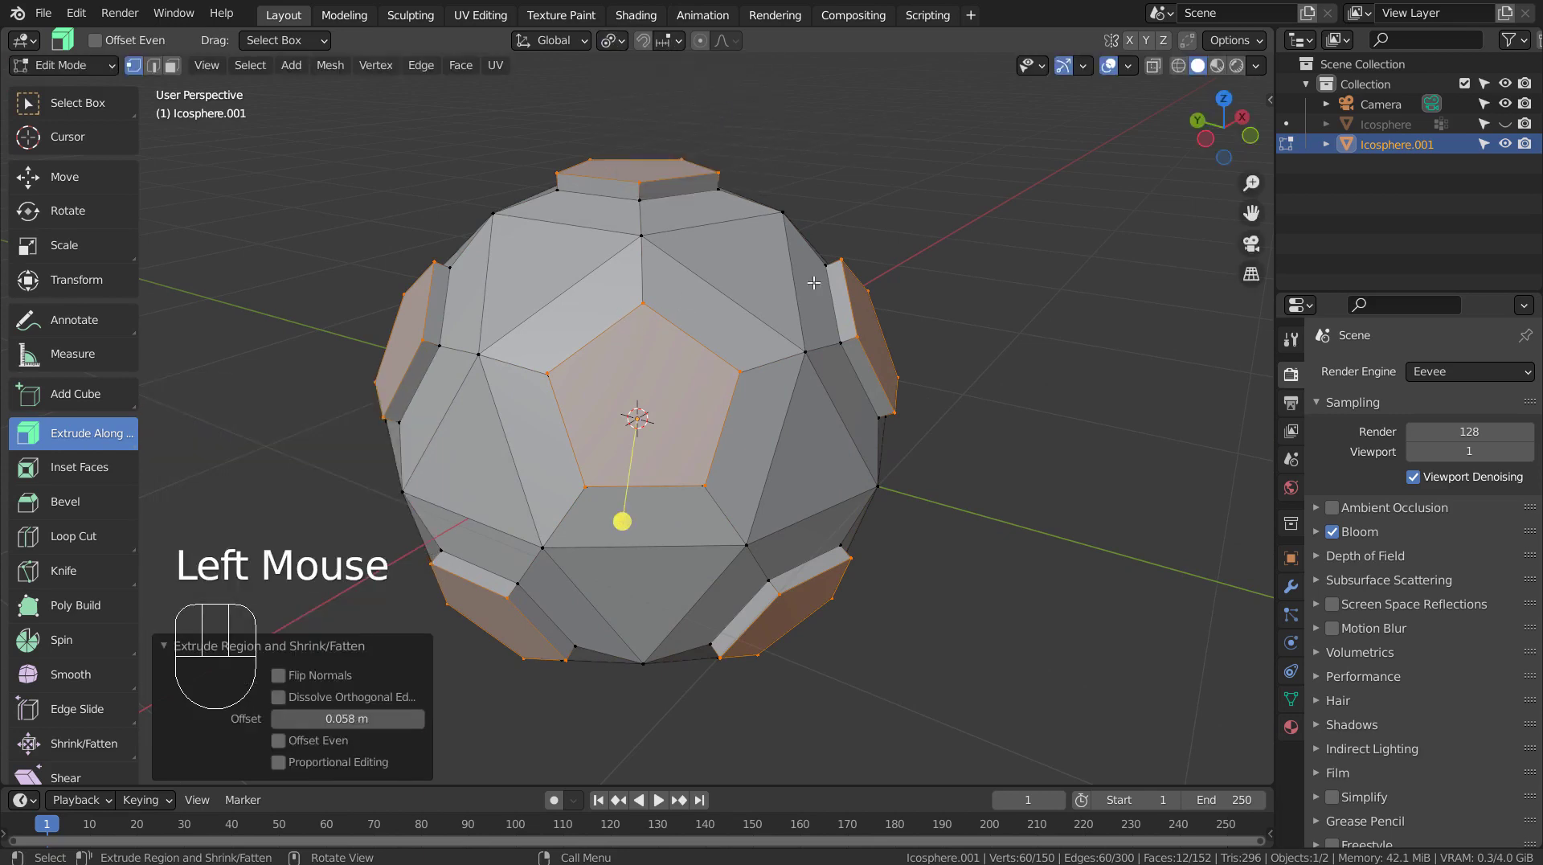
key("s")
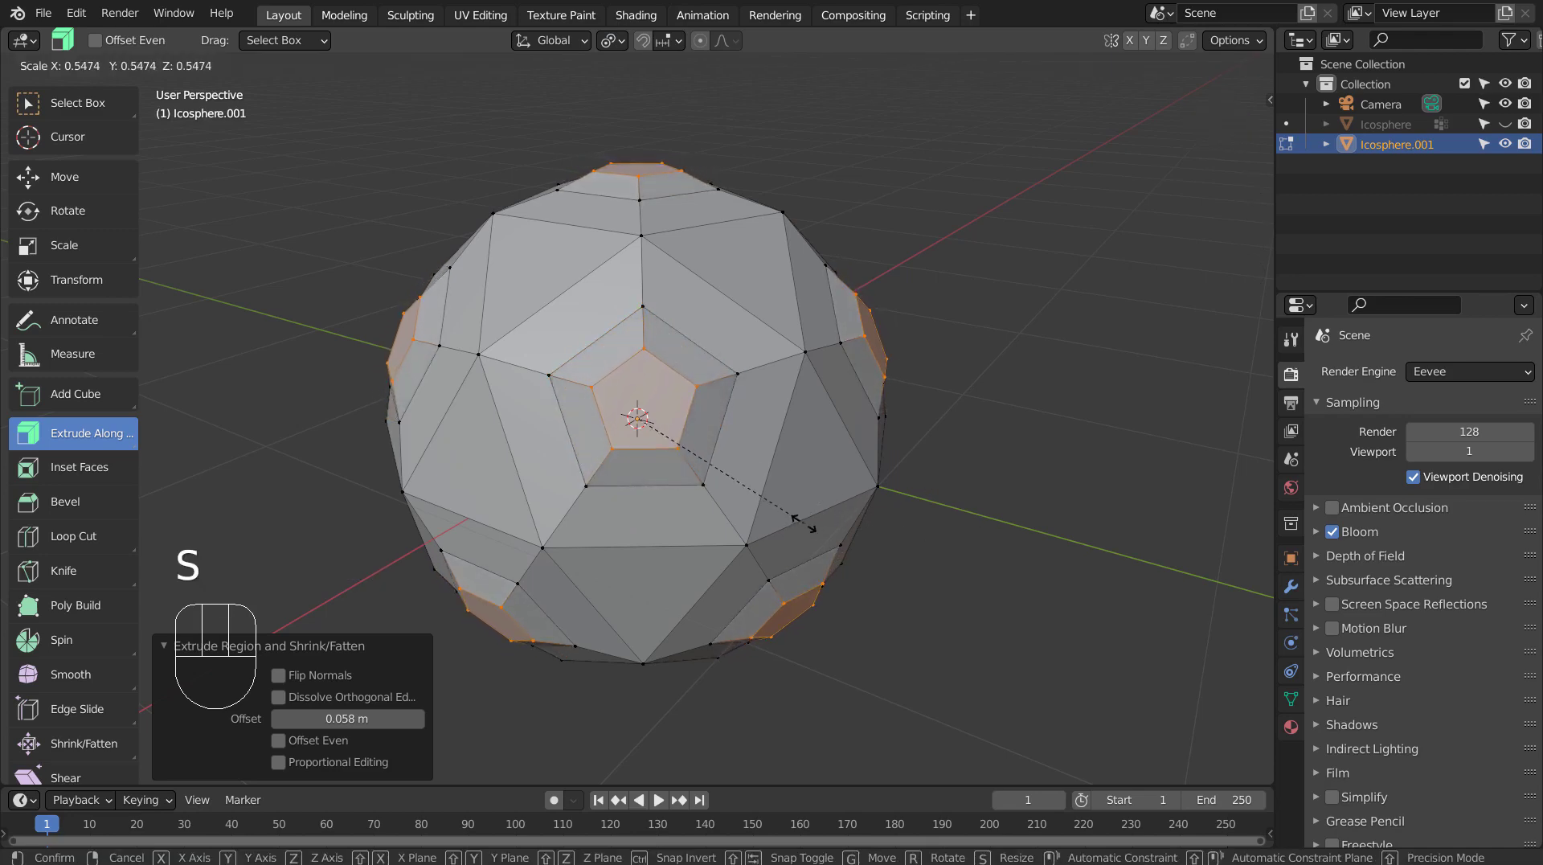
left_click(796, 524)
- Assign the selected pentagon faces' vertices to a new vertex group
middle_click_drag(796, 524, 945, 588)
key("ctrl+g")
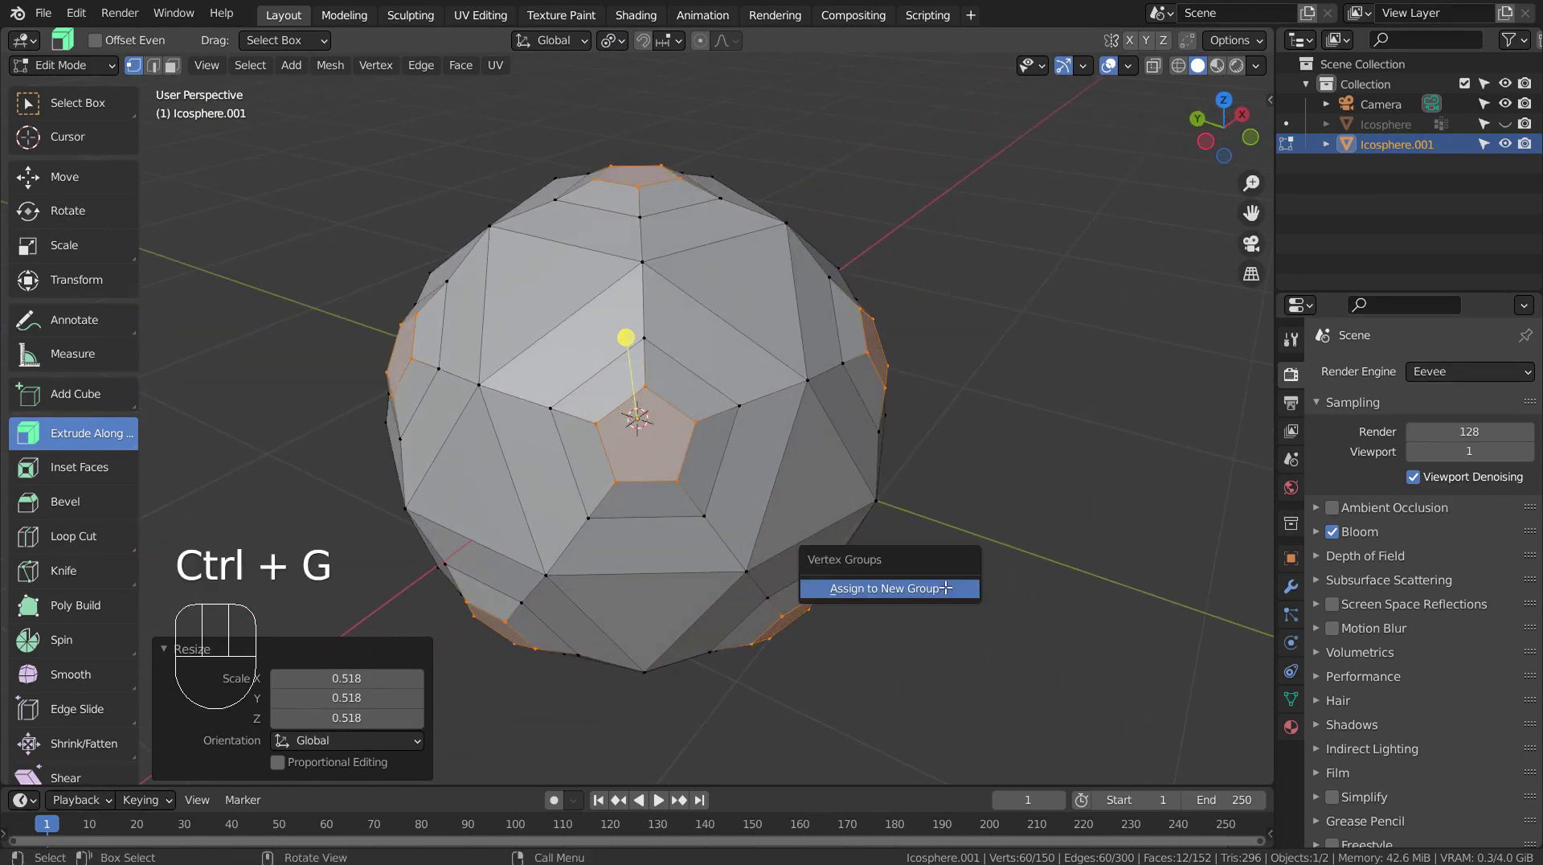
left_click(945, 587)
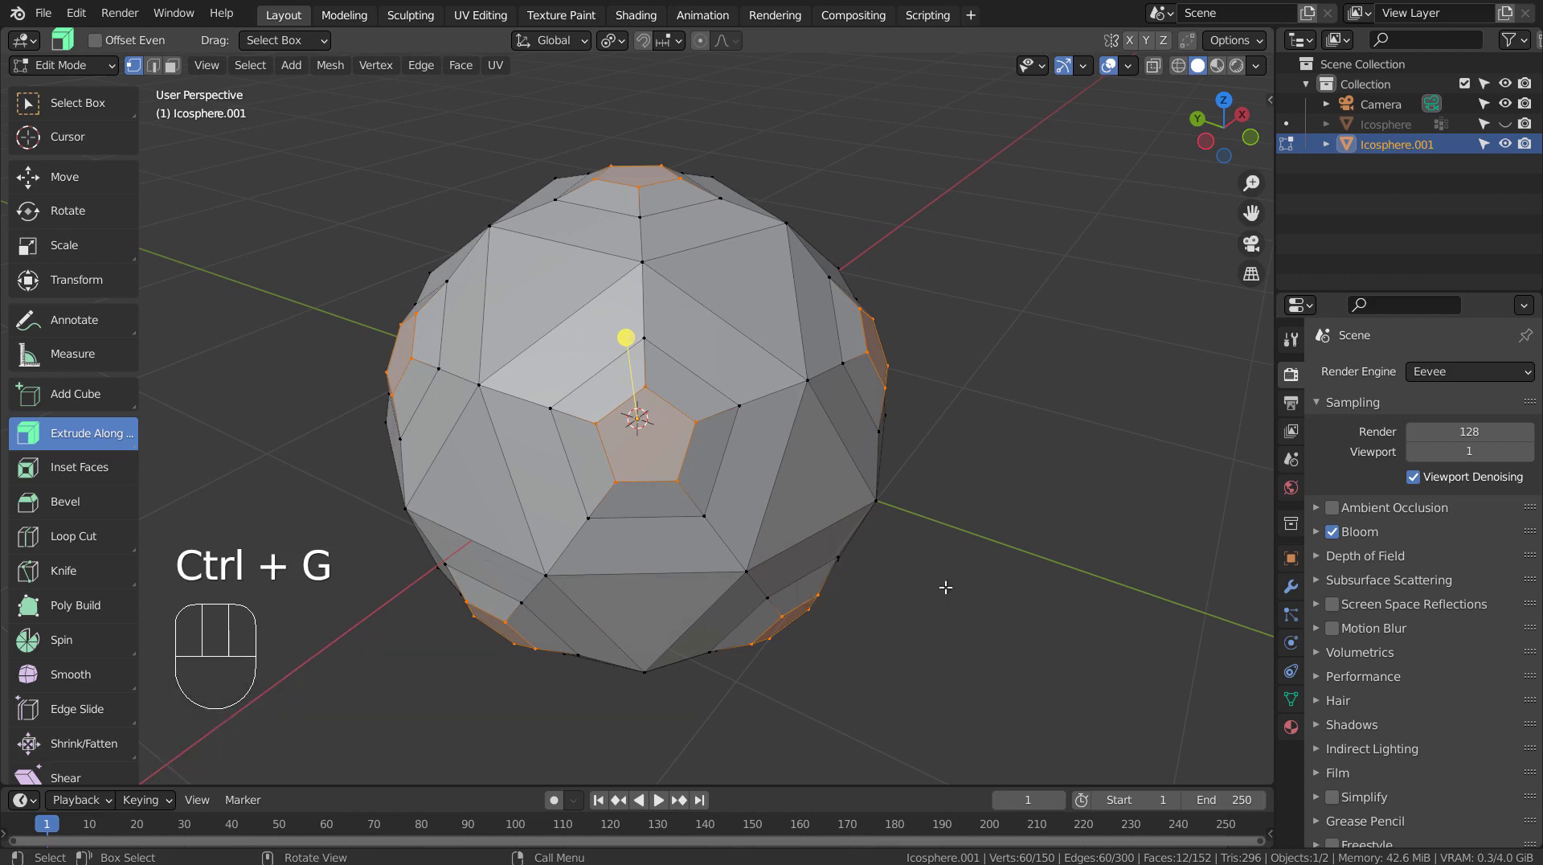
- Give the icosphere the existing metallic Material.001 and display it in Material Preview shading
left_click(1290, 726)
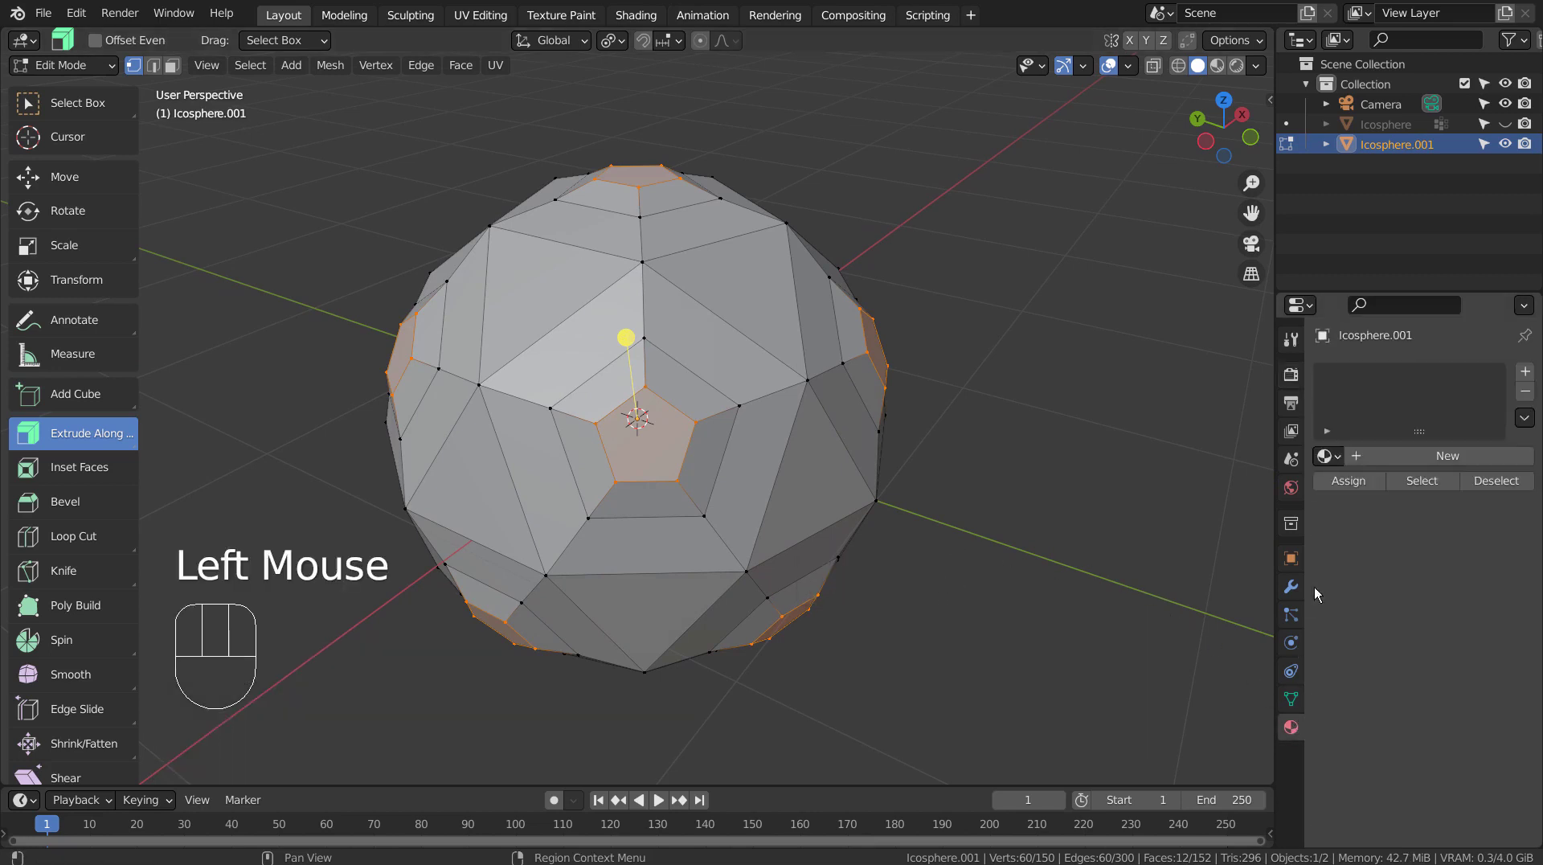
left_click(1444, 456)
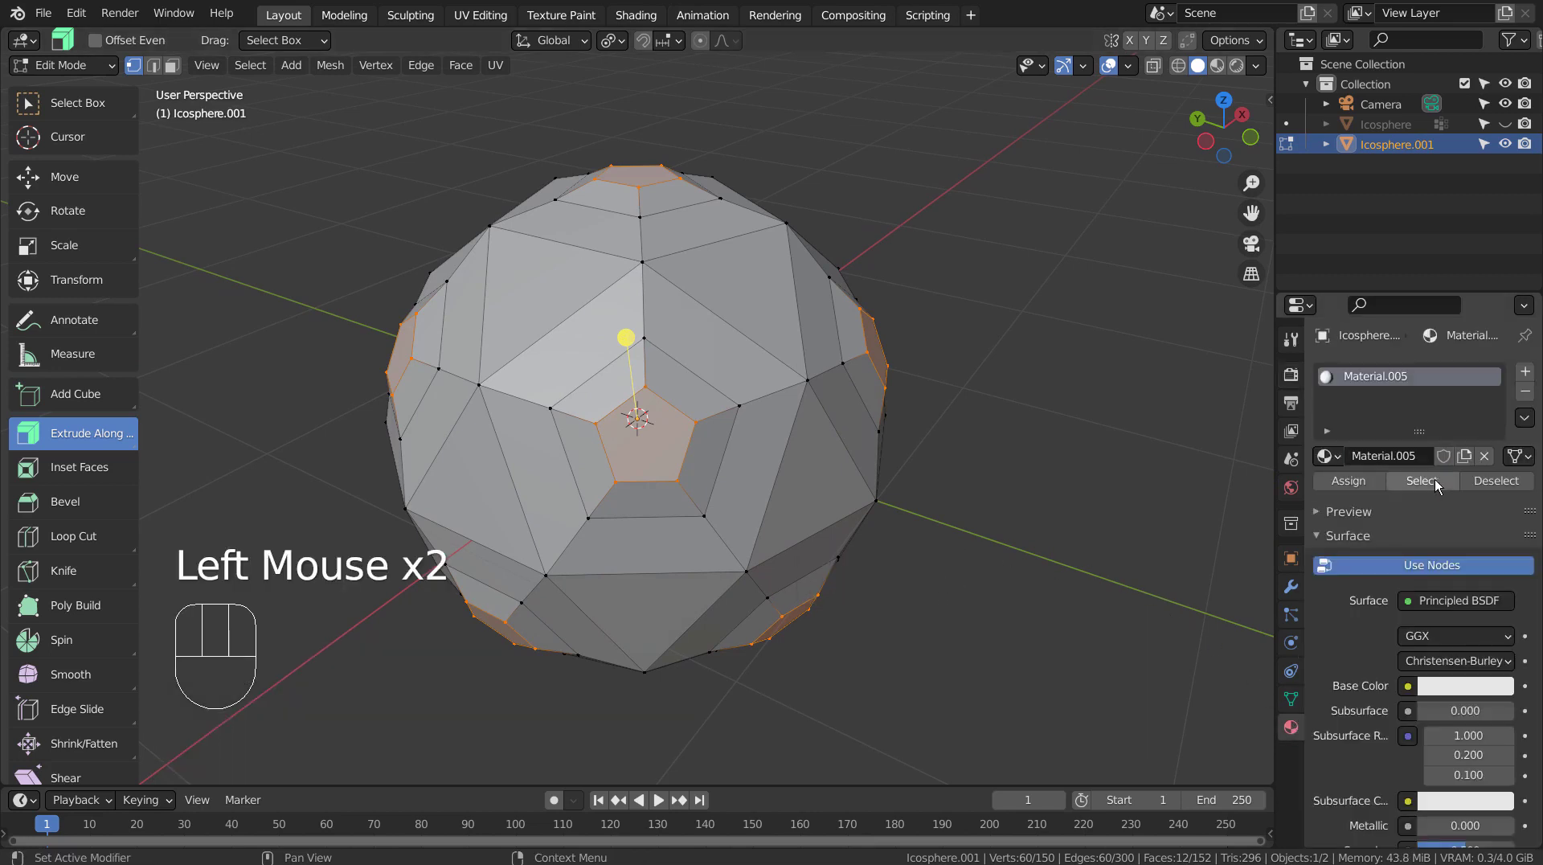
left_click_drag(1340, 465, 1342, 496)
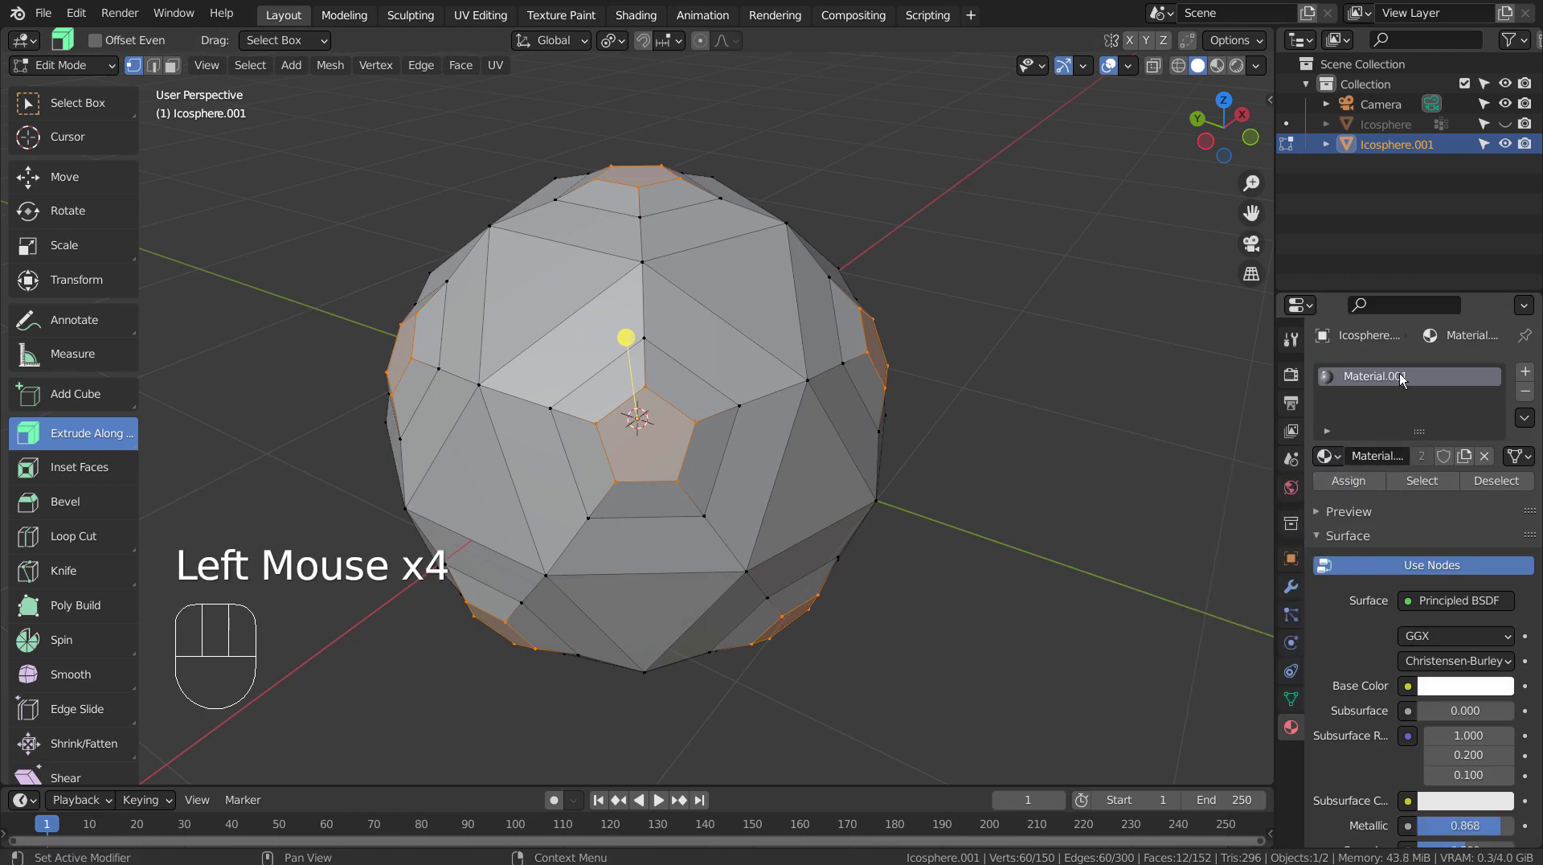
scroll(1386, 685, "down", 5)
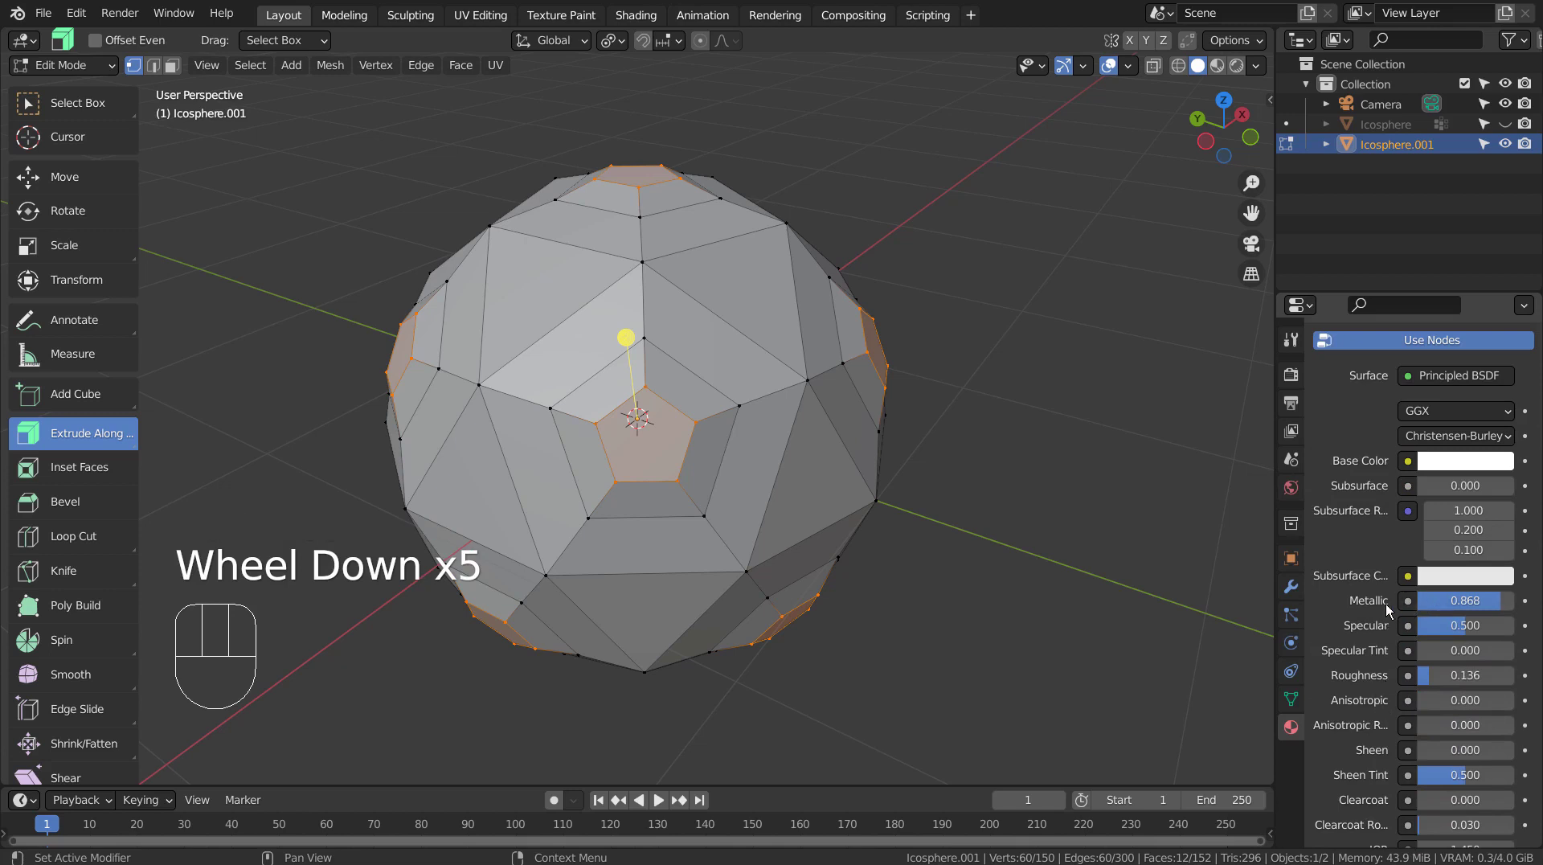
left_click(1218, 65)
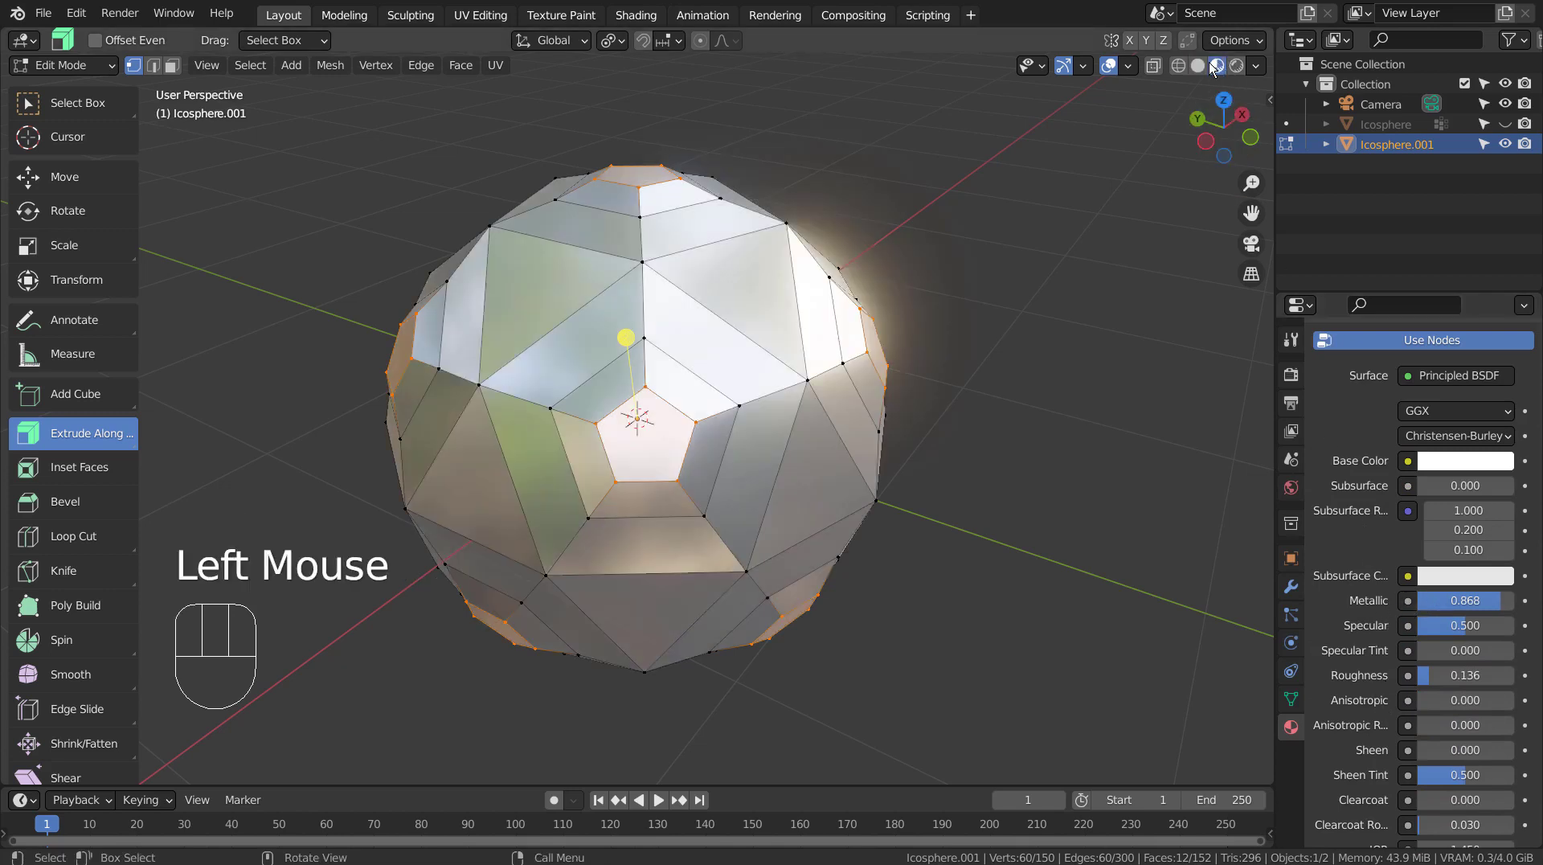
middle_click_drag(1001, 659, 1077, 612)
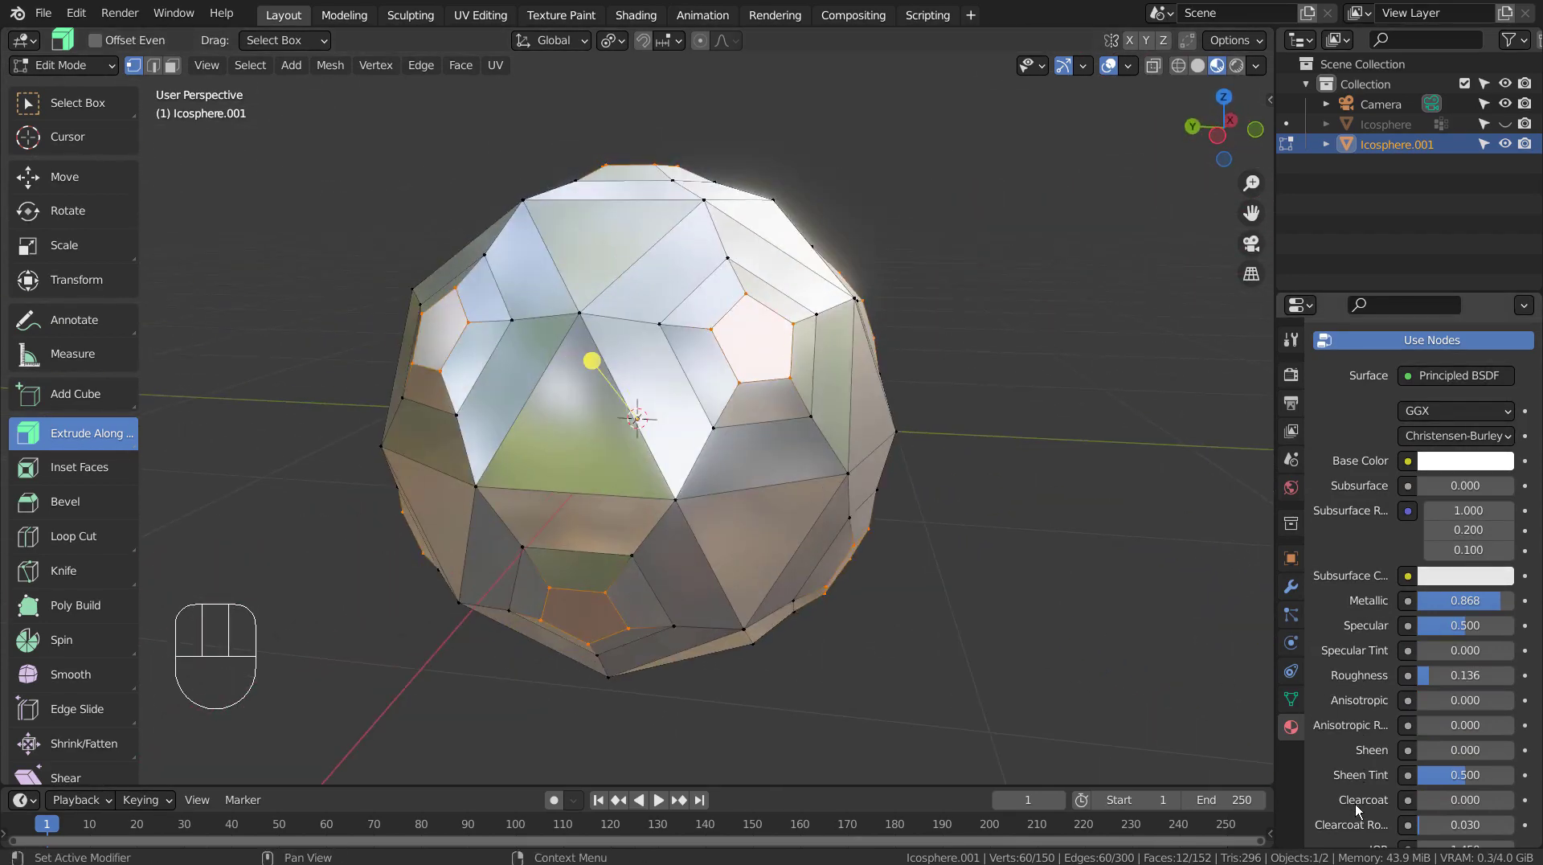
- Add a second material slot, put the red emission Material.002 in it and assign it to the selected pentagon faces
scroll(1352, 490, "up", 5)
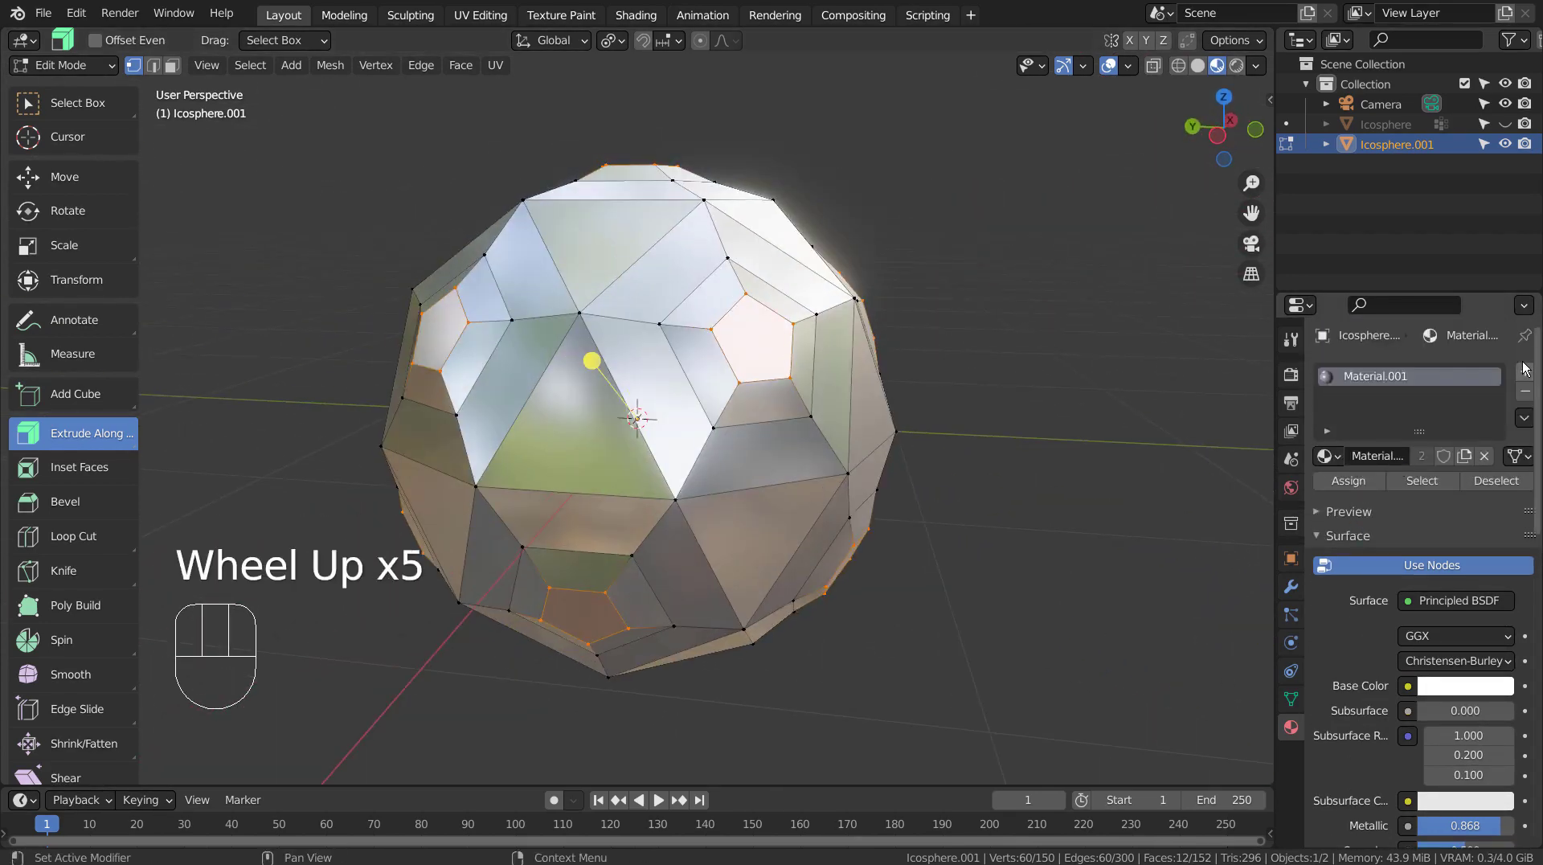
left_click(1527, 372)
left_click(1324, 496)
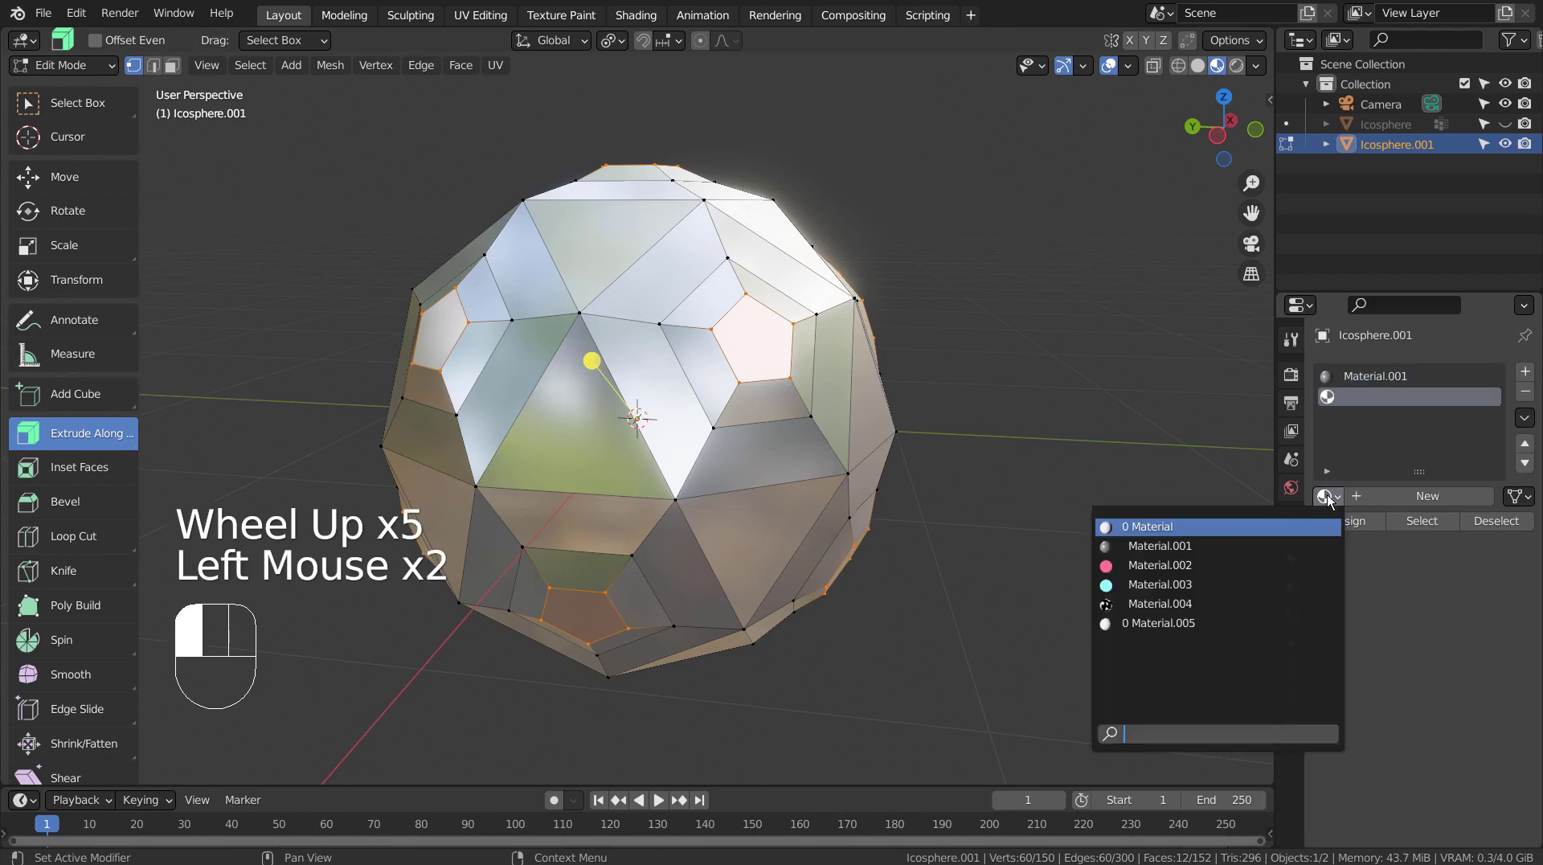
left_click(1286, 565)
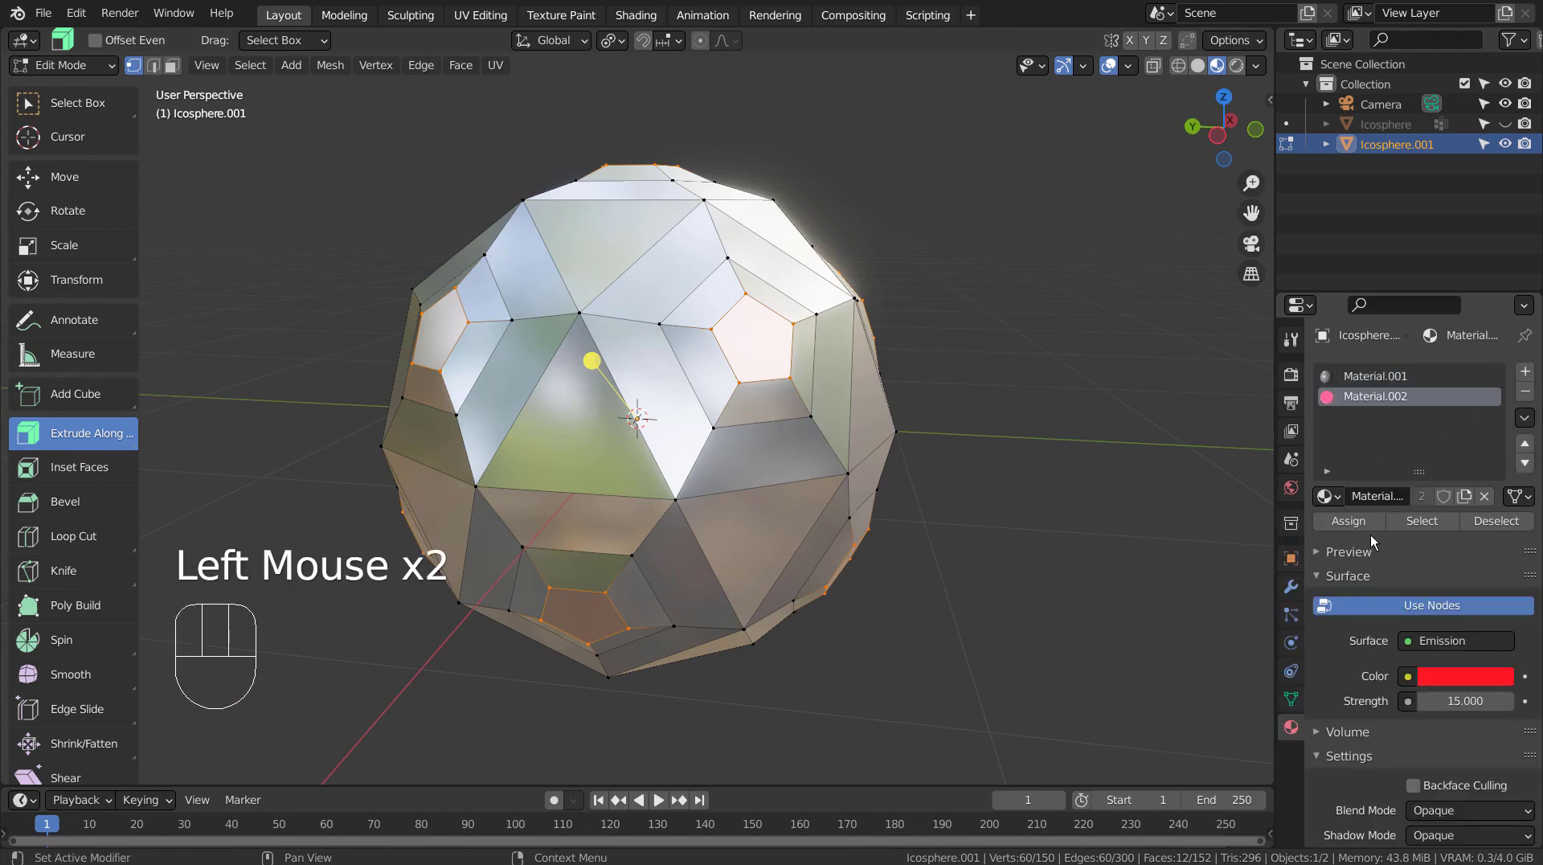
left_click(1369, 525)
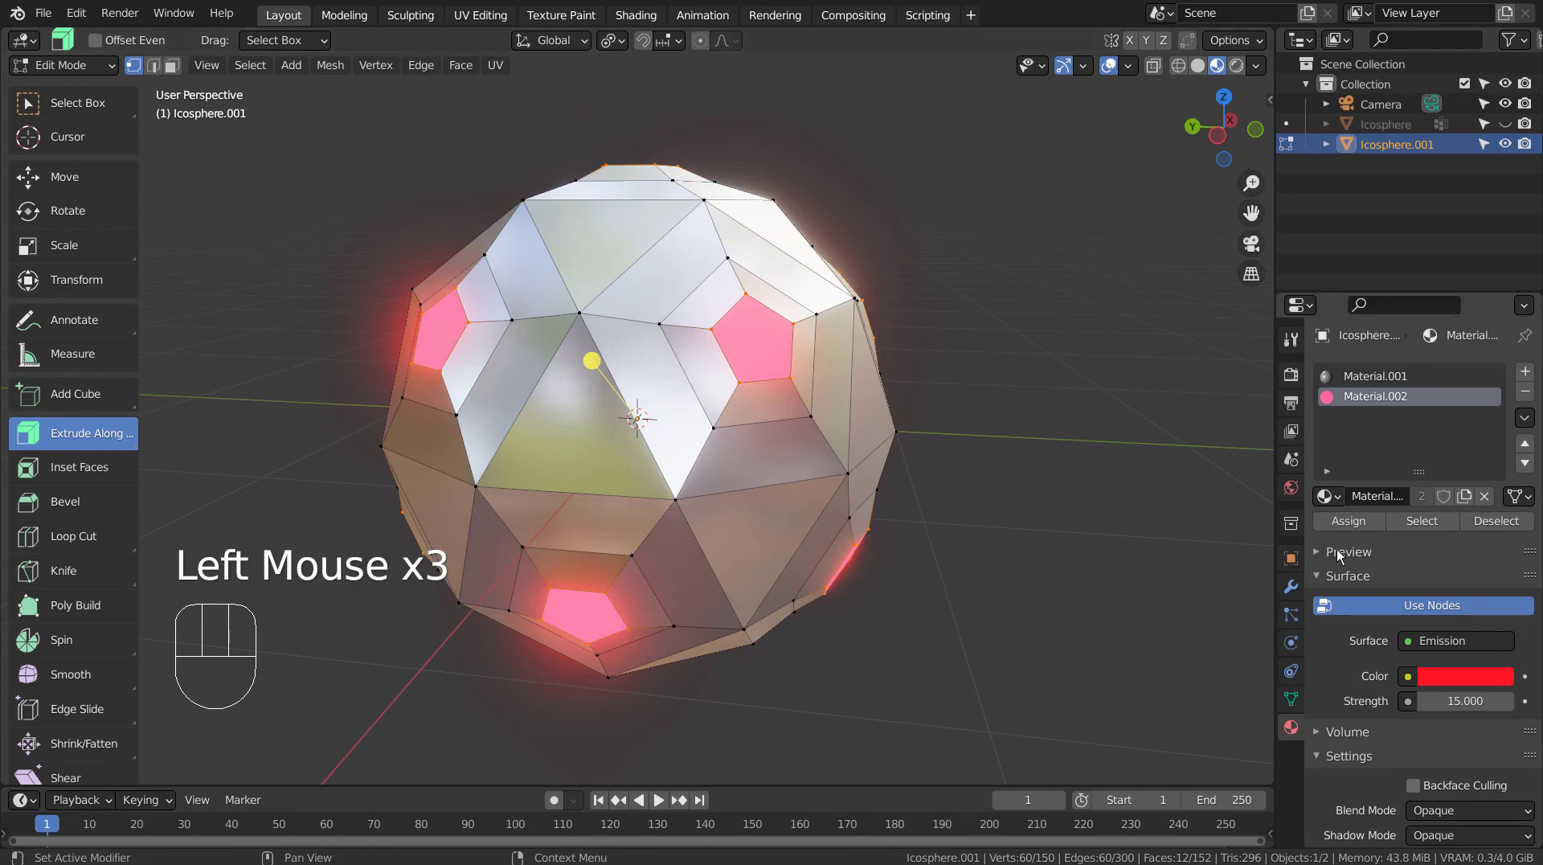
- Replace the second slot's material with Material.003, assign it to the pentagon faces and check the glow in Object Mode
left_click(1326, 496)
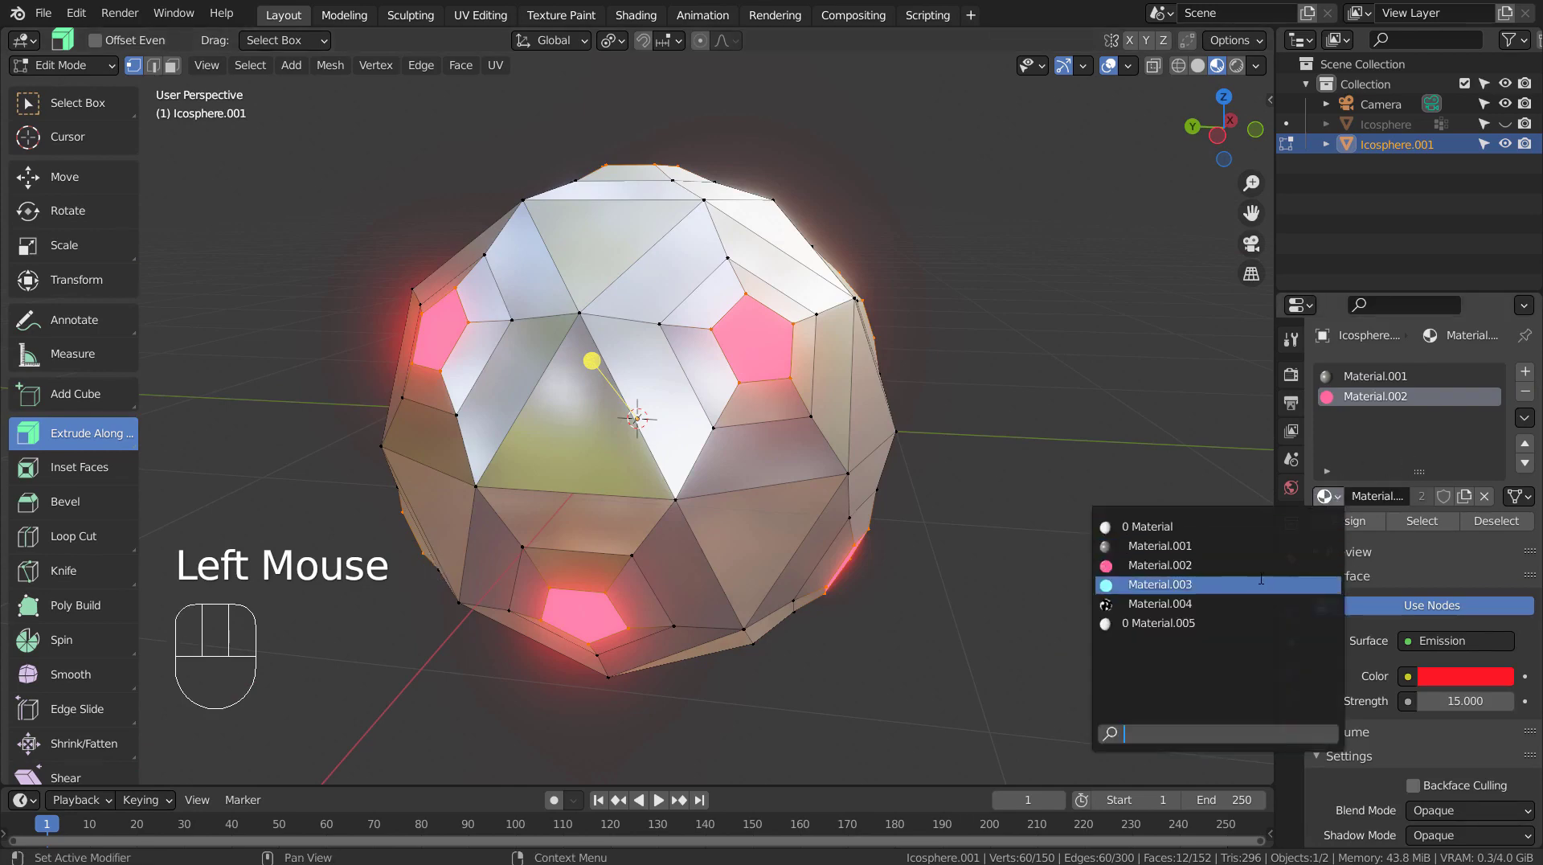
left_click(1206, 584)
left_click(1347, 522)
middle_click_drag(1061, 546, 1007, 530)
key("Tab")
key("Tab")
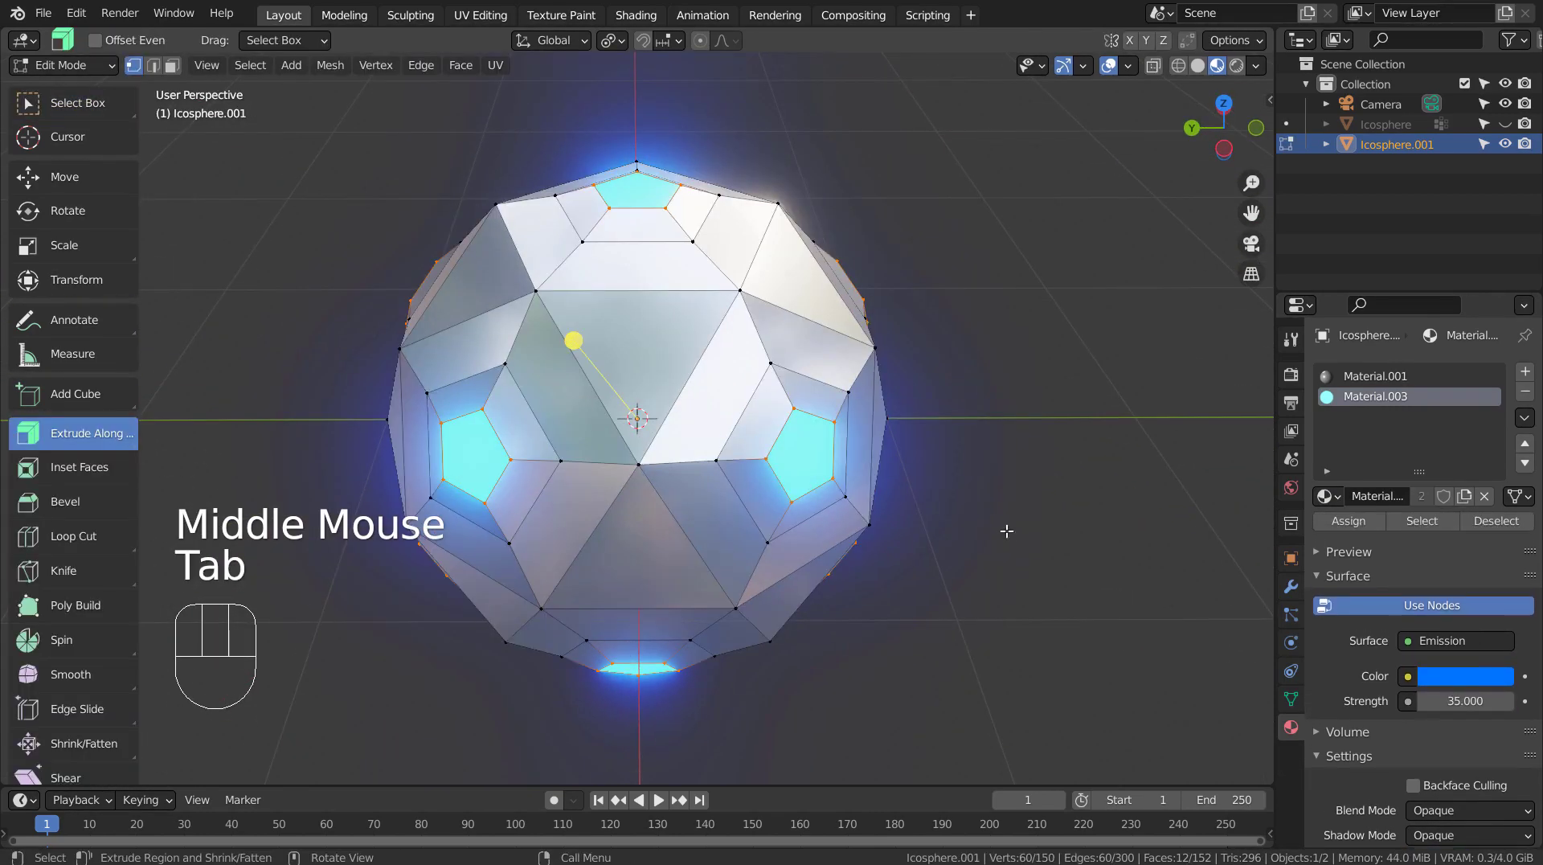
- In face selection mode, select a large triangular face and all faces with a similar area
key("3")
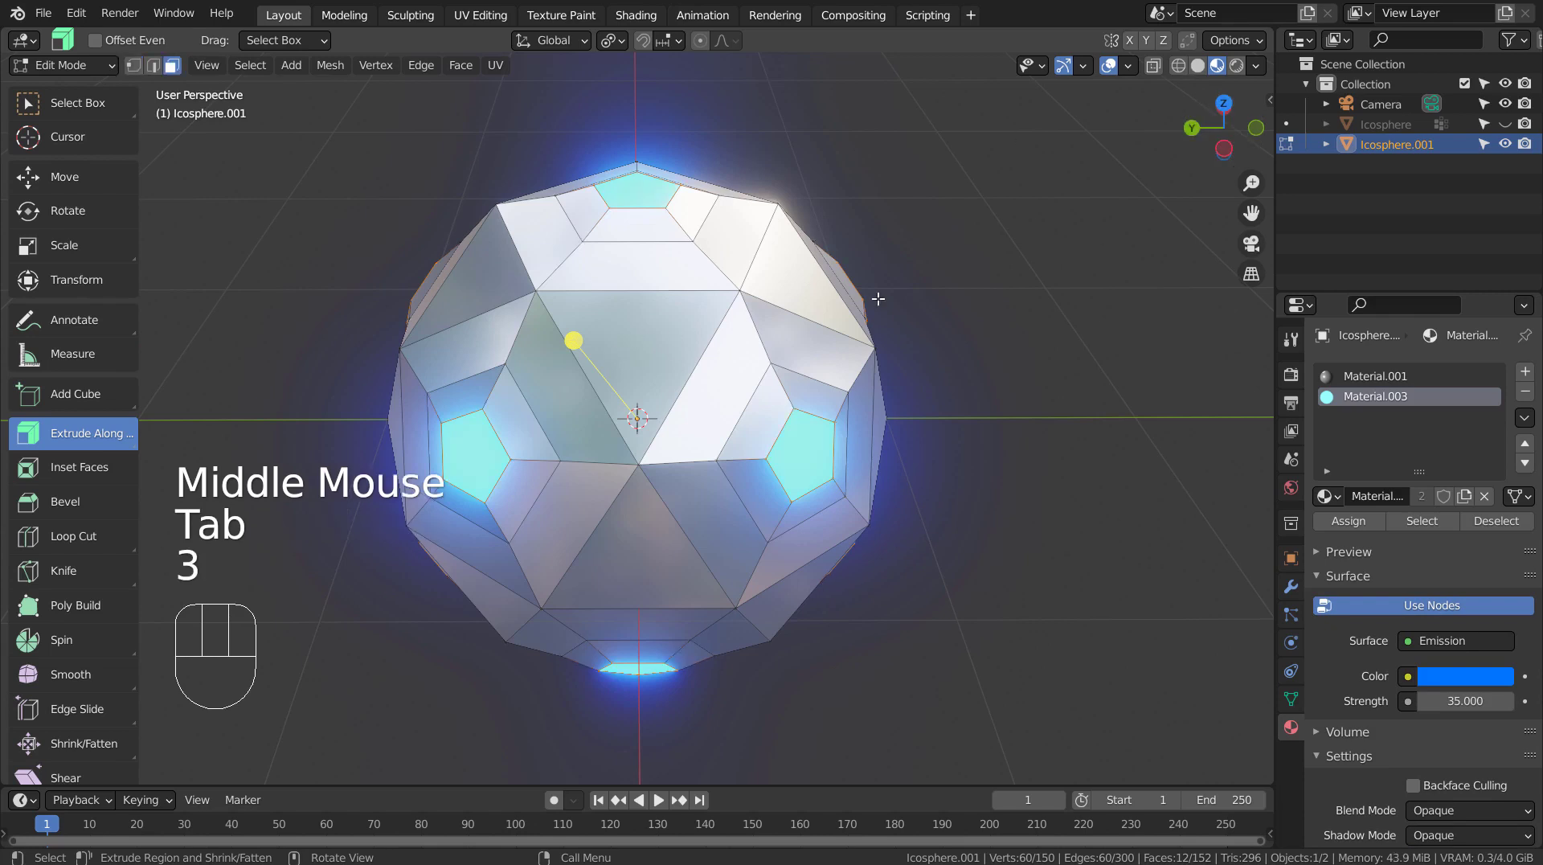
left_click(638, 335)
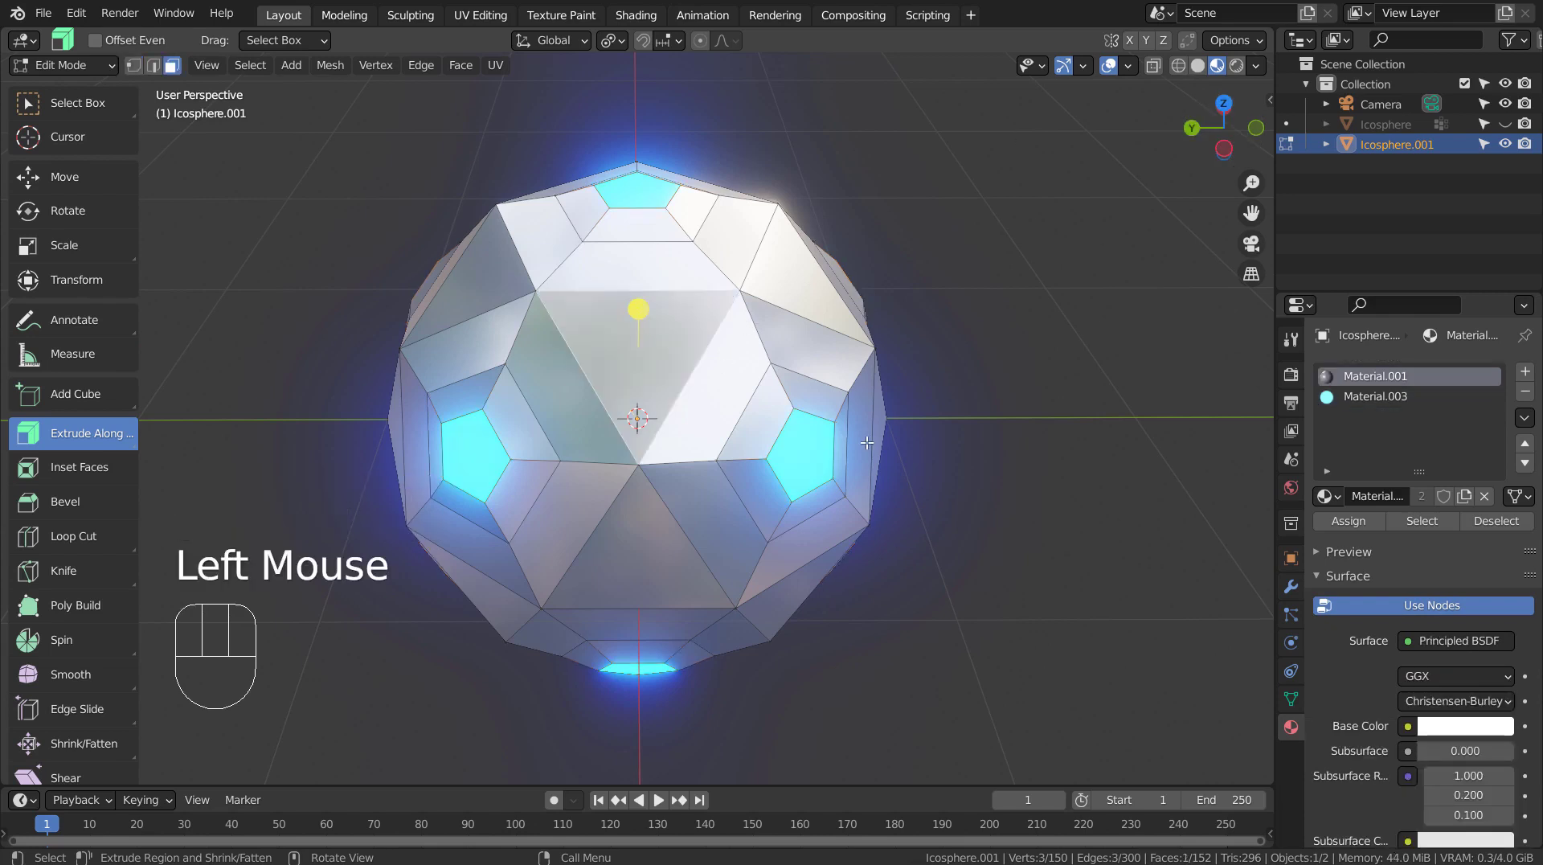
key("shift+g")
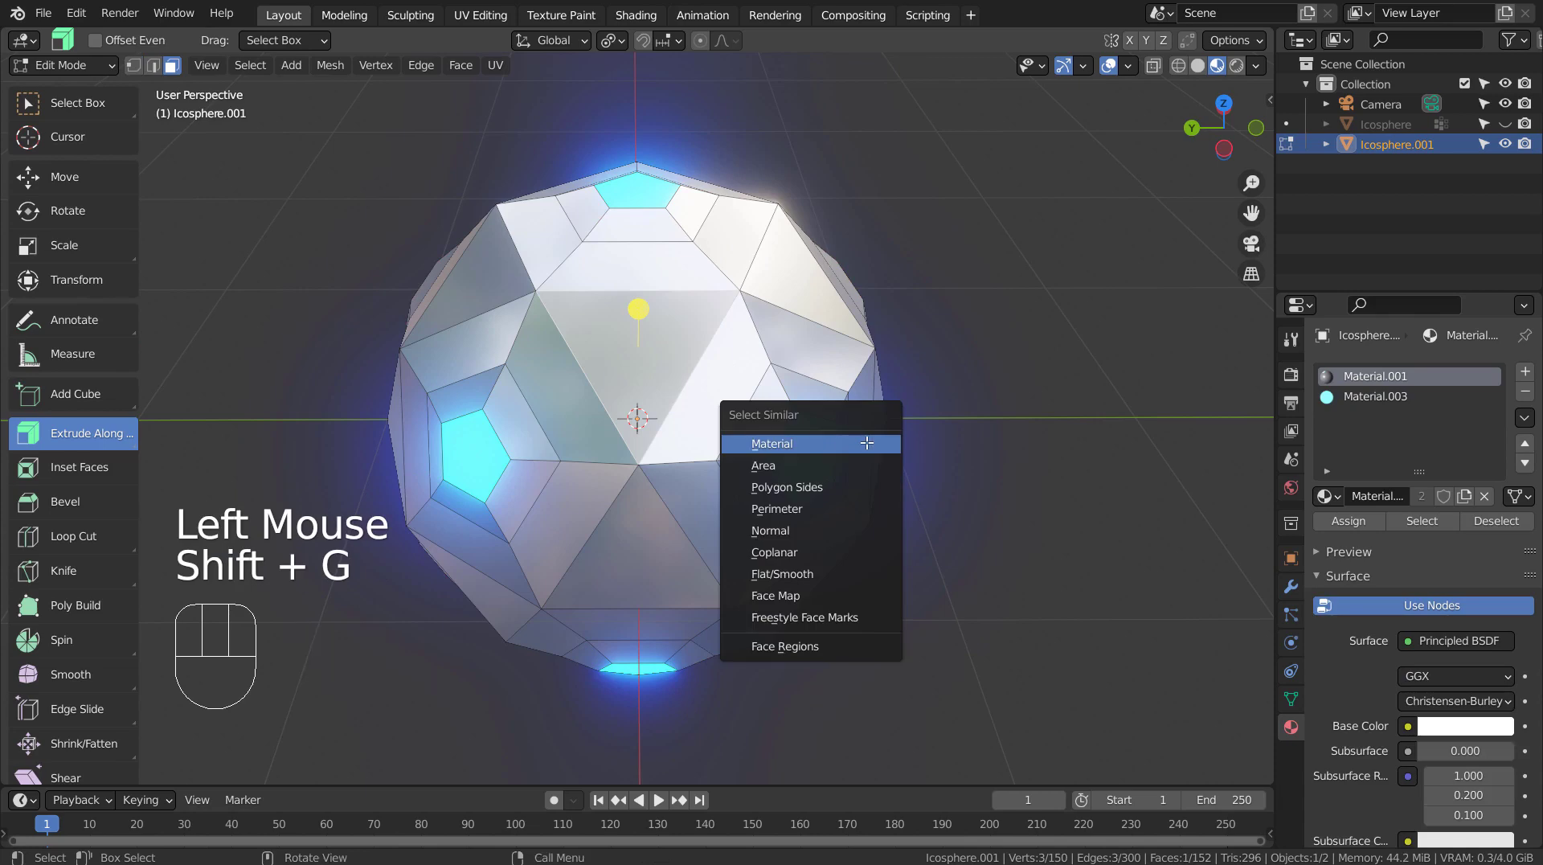
left_click(863, 471)
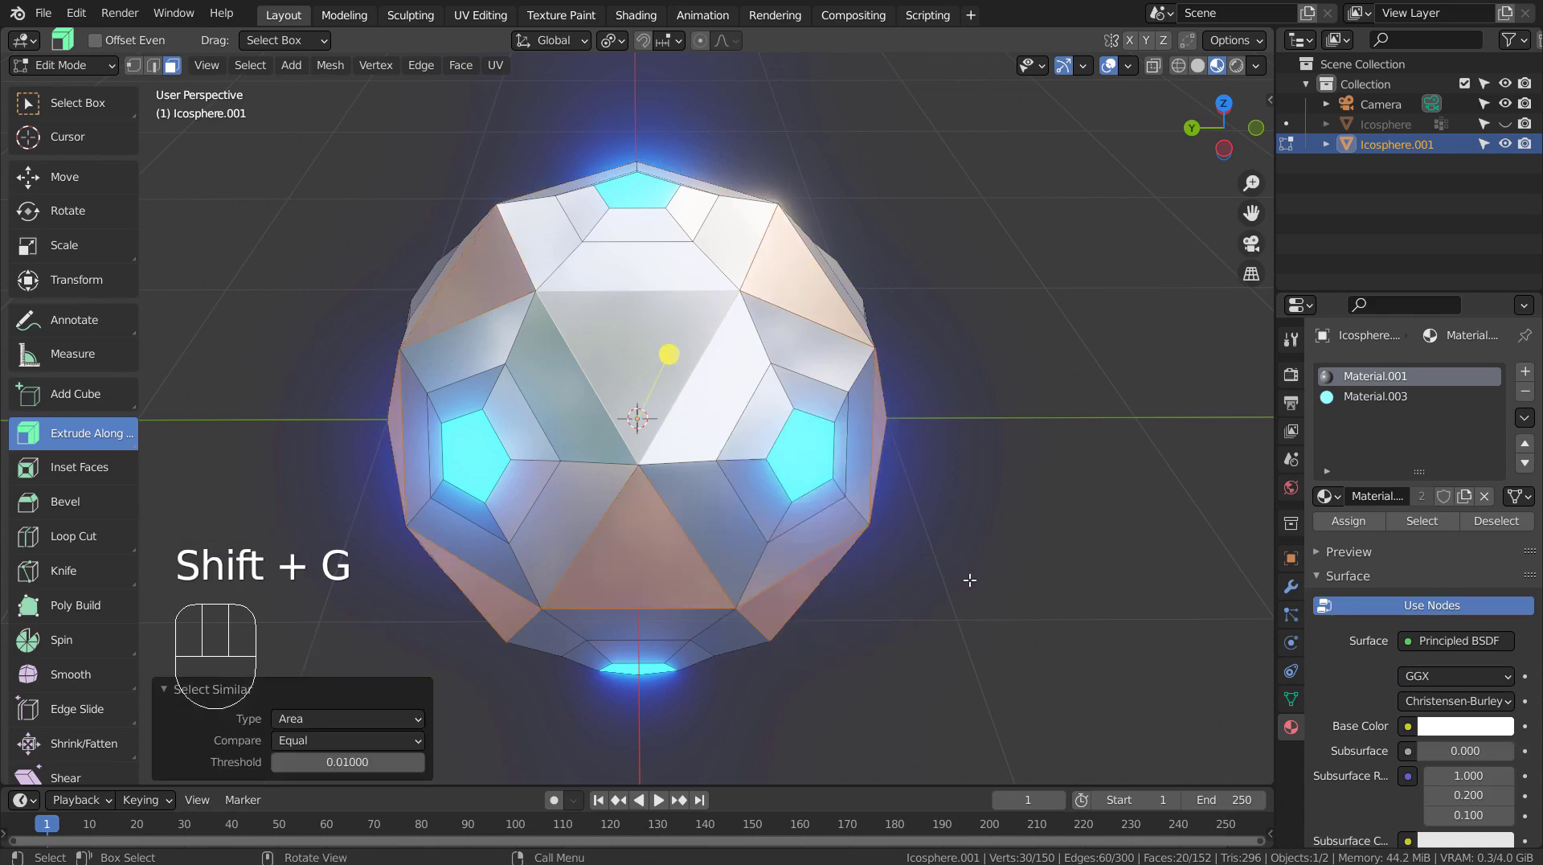
- Inset the selected triangular faces by about 0.095 m and extrude them inward along their normals by about 0.097 m
middle_click_drag(968, 580, 897, 572)
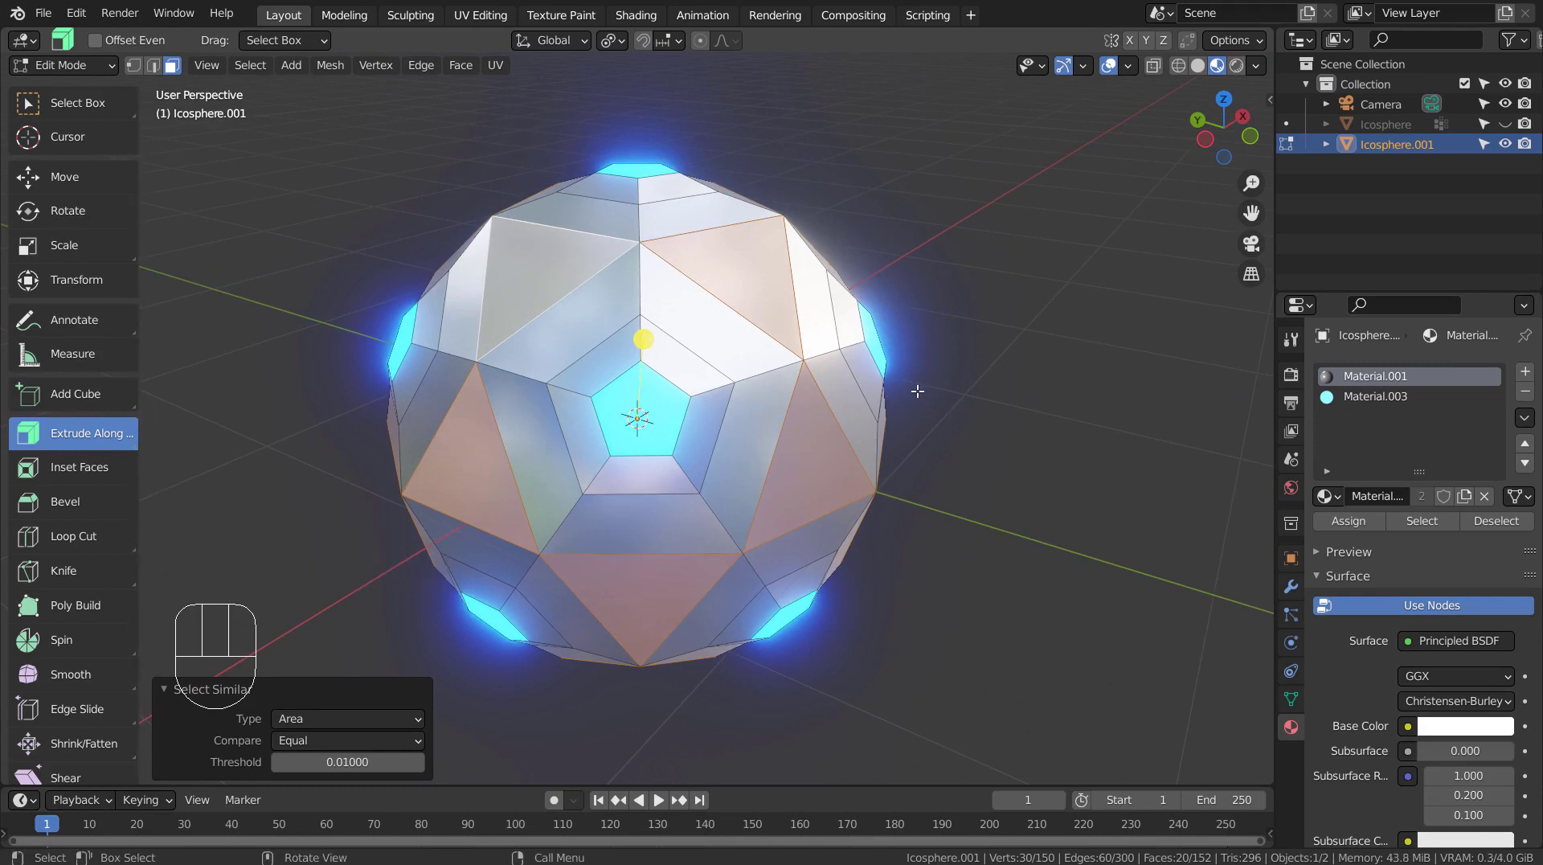
key("i")
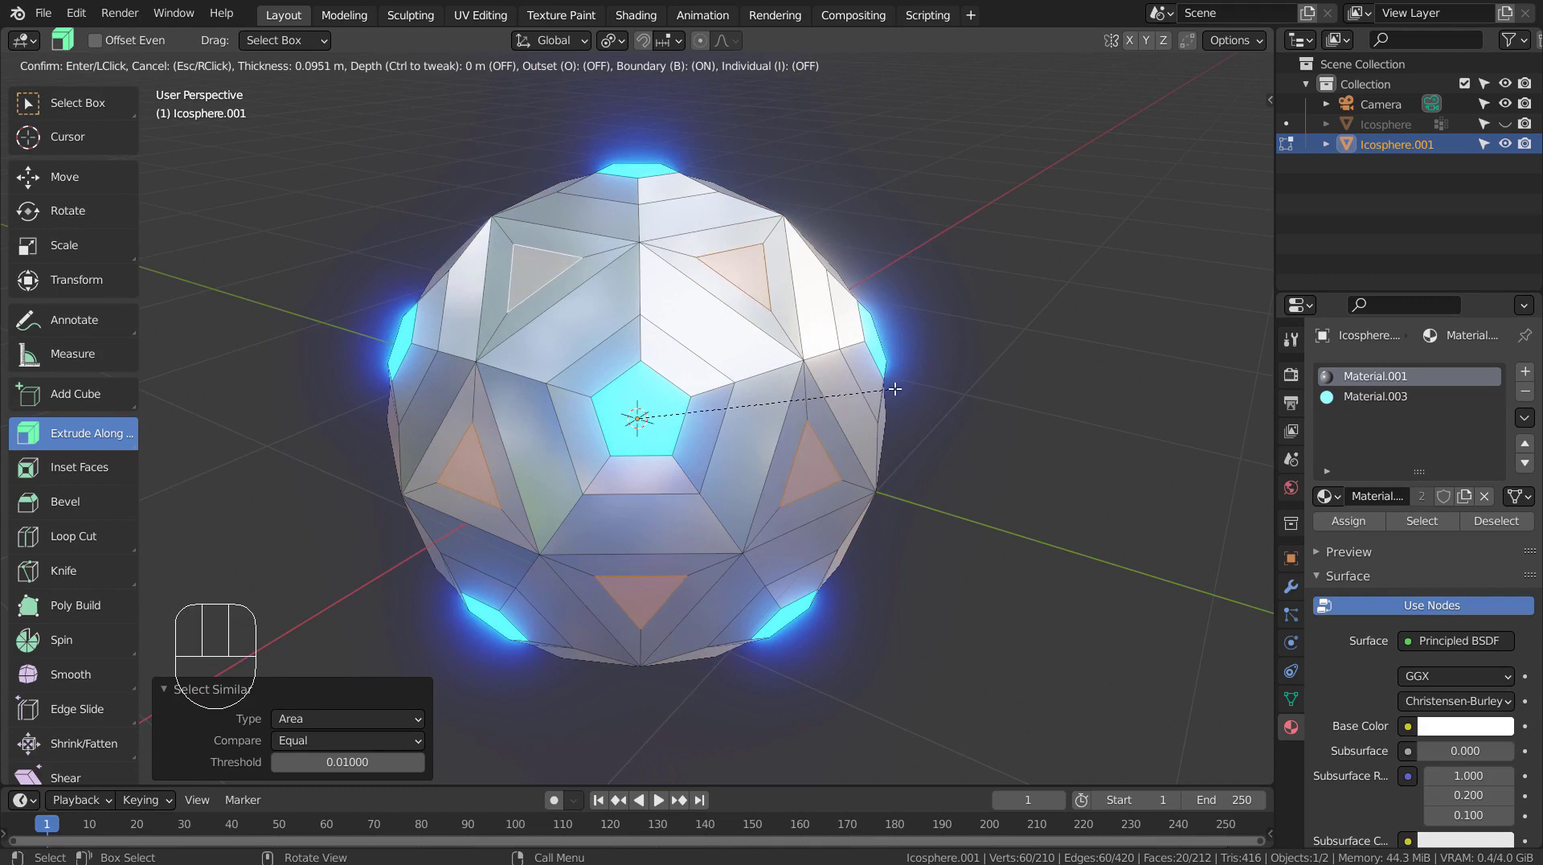
left_click(894, 389)
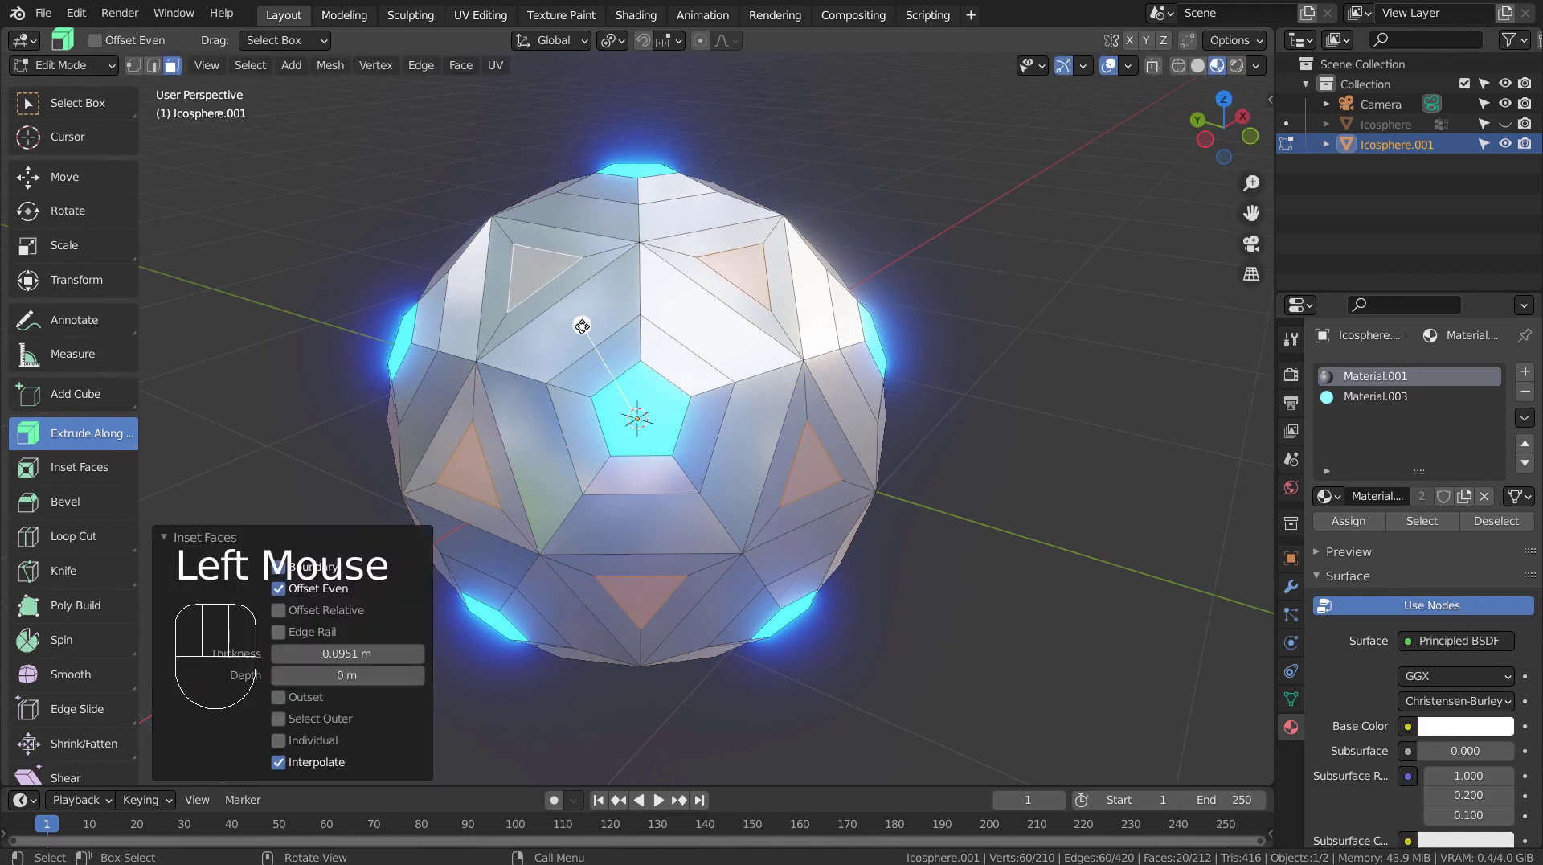
left_click(582, 325)
left_click_drag(582, 325, 575, 328)
middle_click_drag(575, 328, 692, 512)
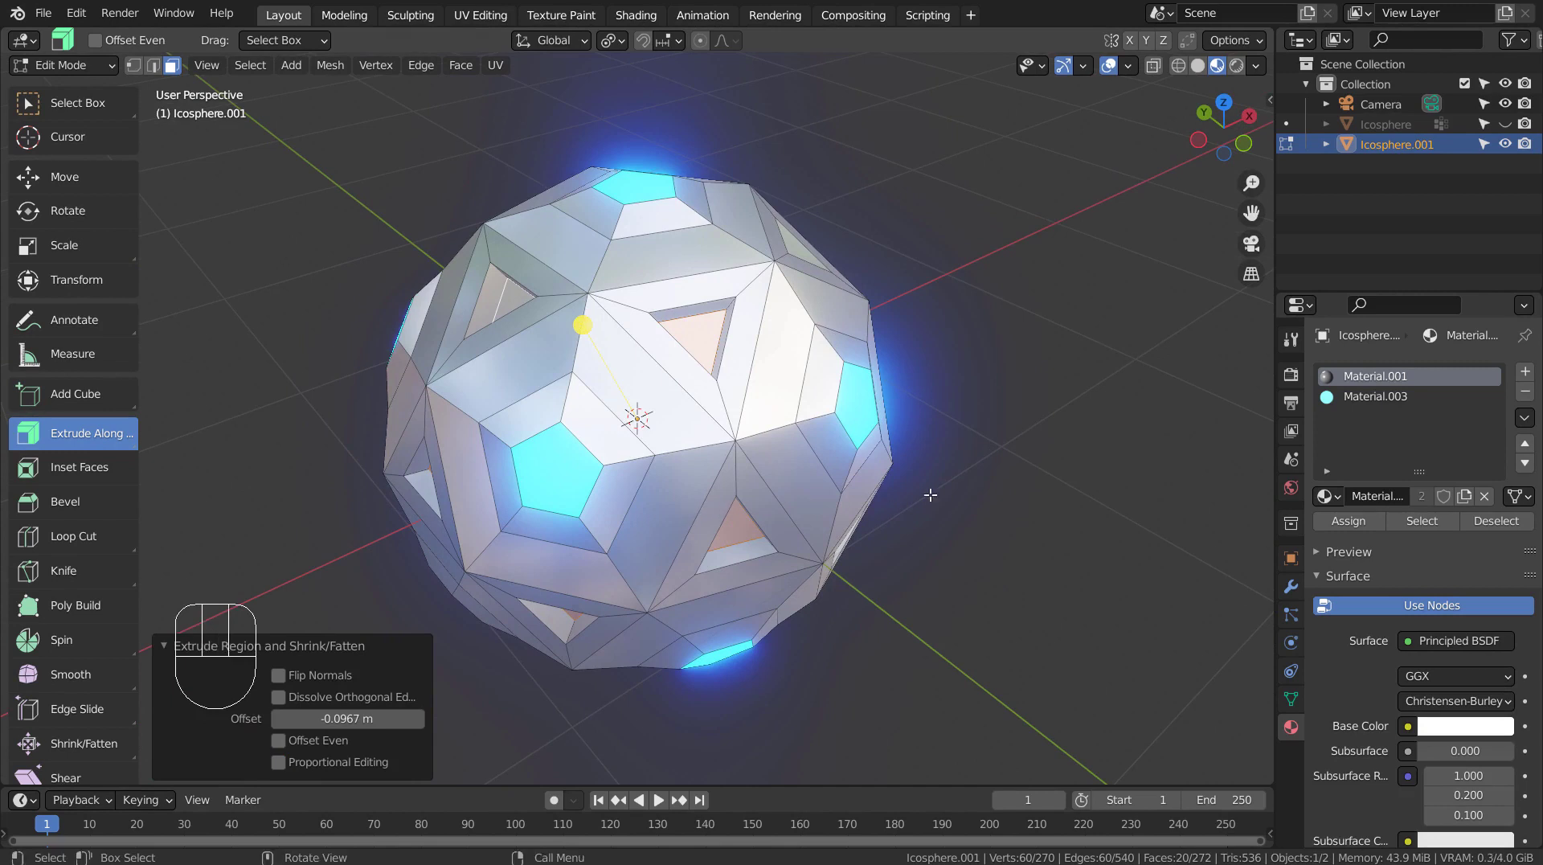
key("1")
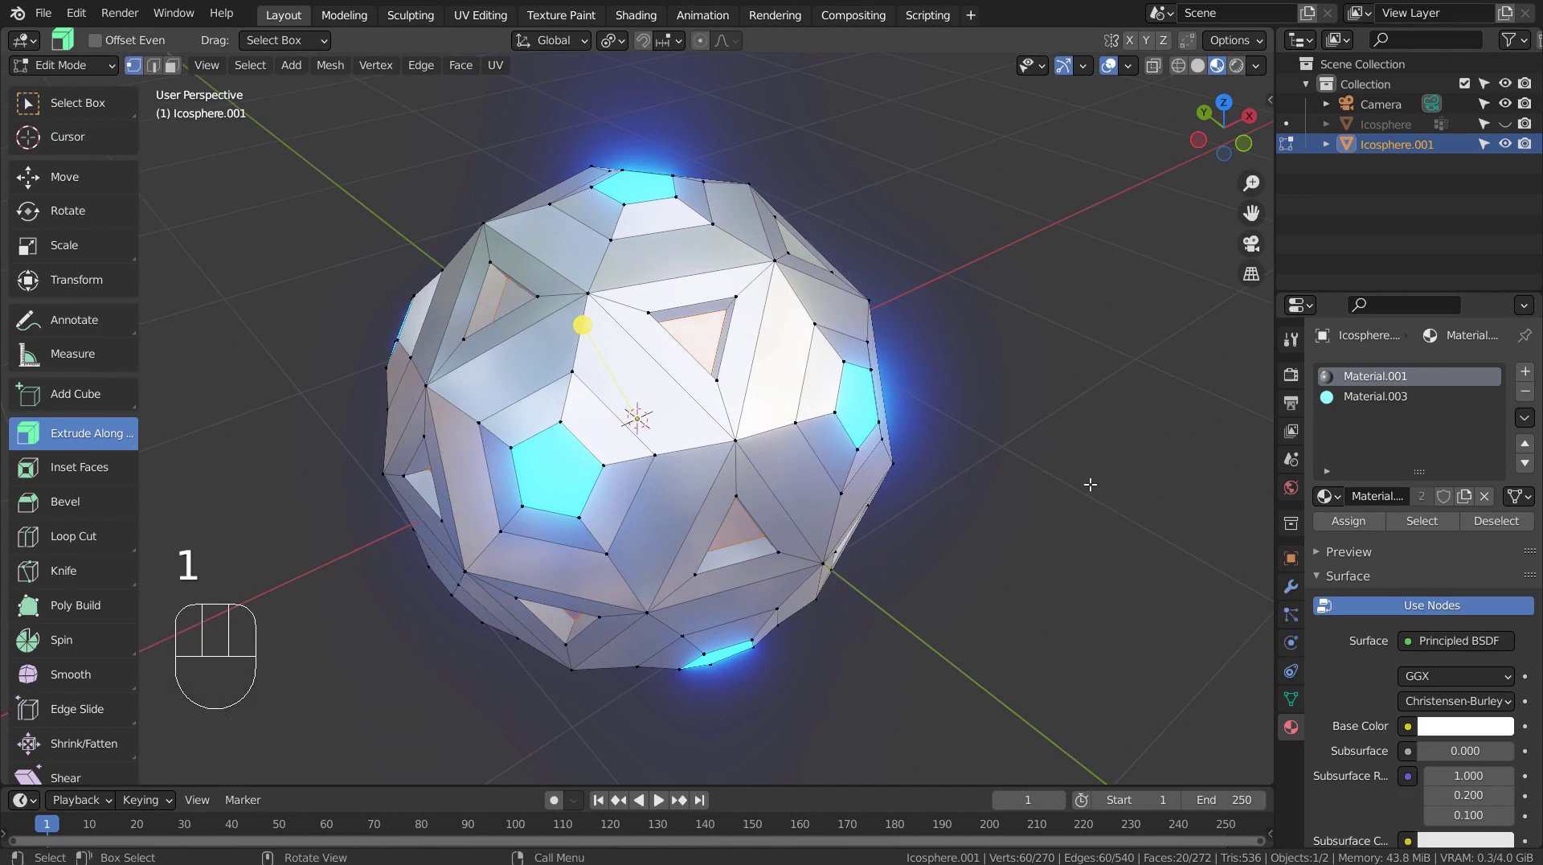
key("ctrl+g")
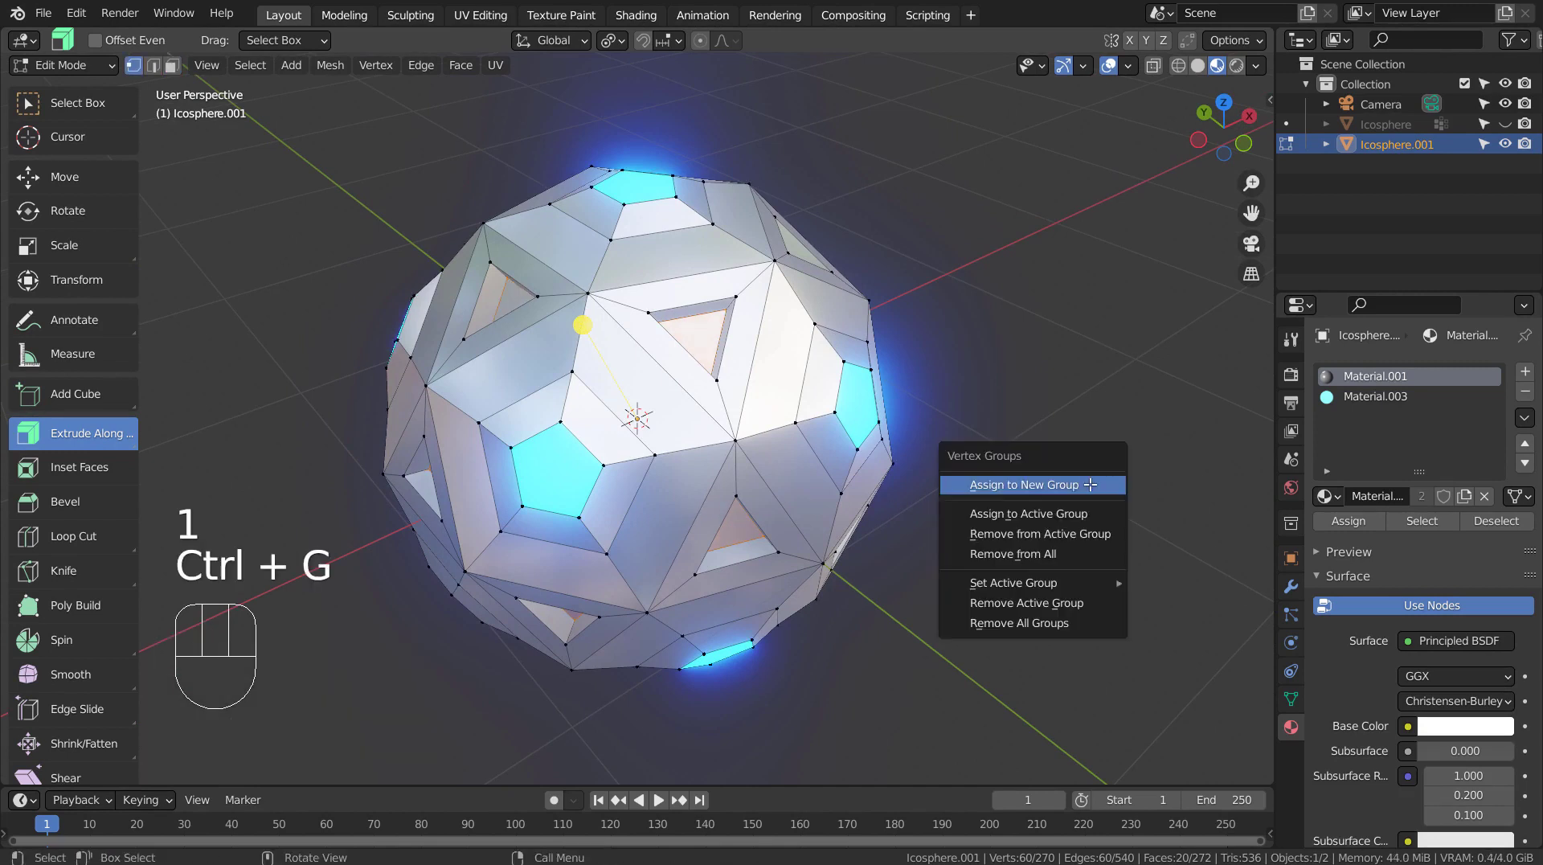
left_click(1088, 511)
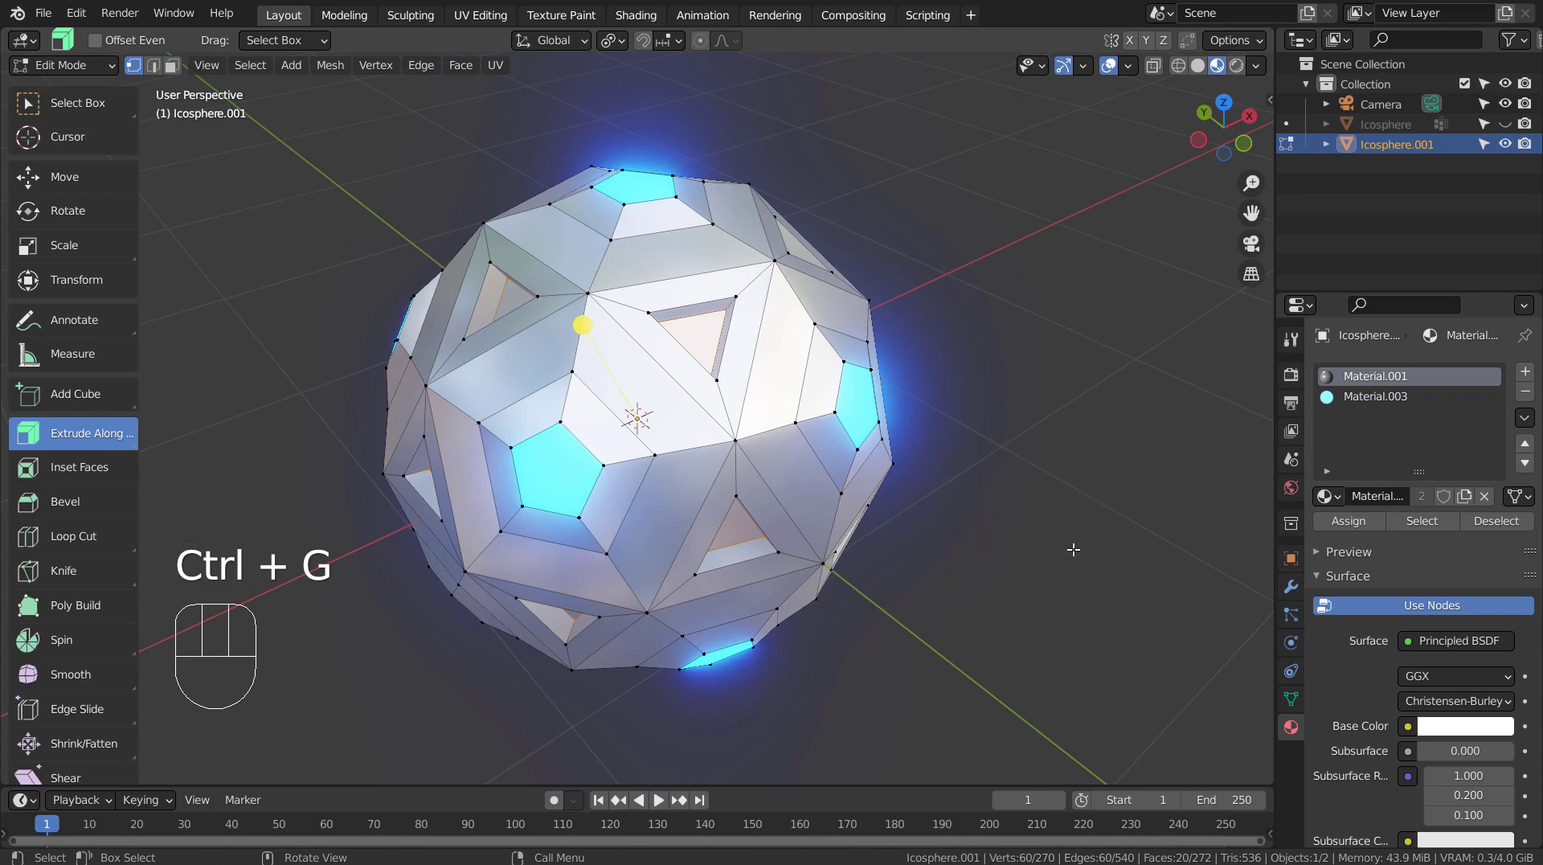
key("Tab")
key("Tab")
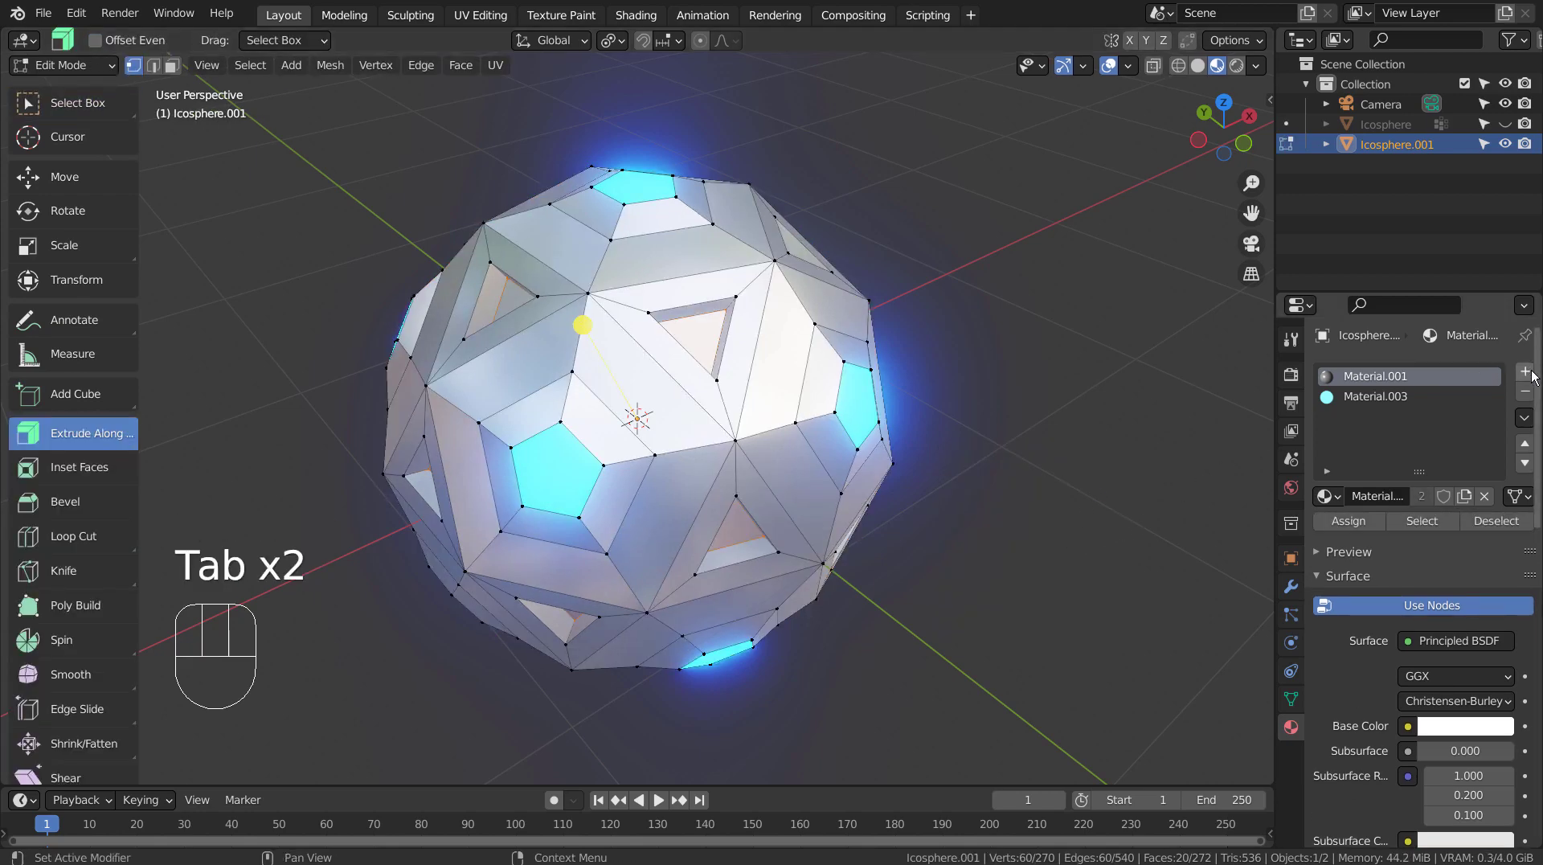
- Add a third material slot with the red emission Material.002, assign it to the recessed triangles and inspect the result in Object Mode
left_click(1526, 373)
left_click(1326, 495)
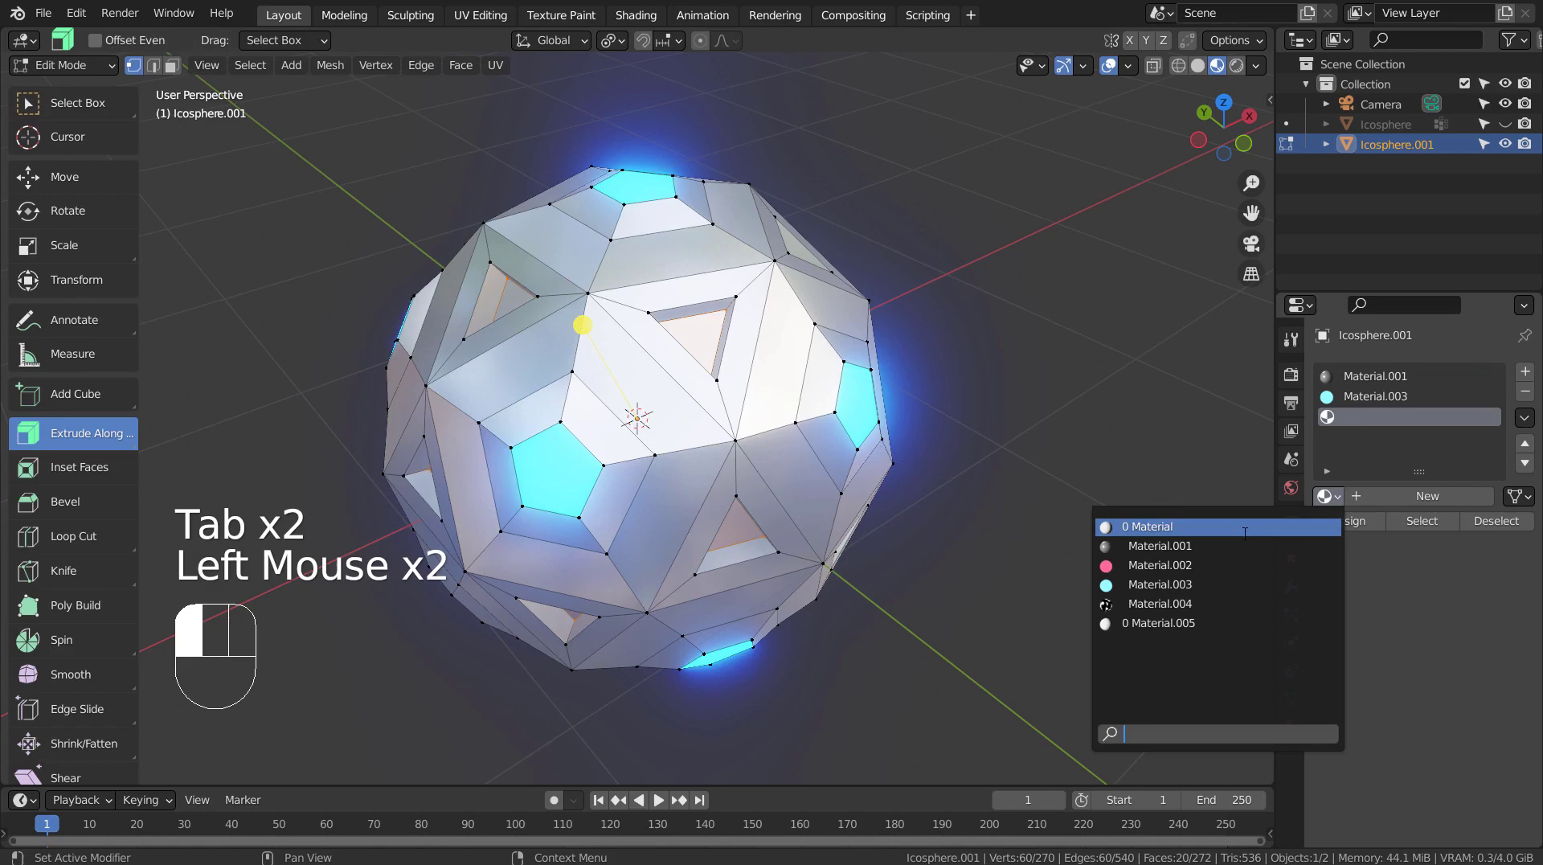
left_click(1213, 565)
scroll(1439, 675, "down", 2)
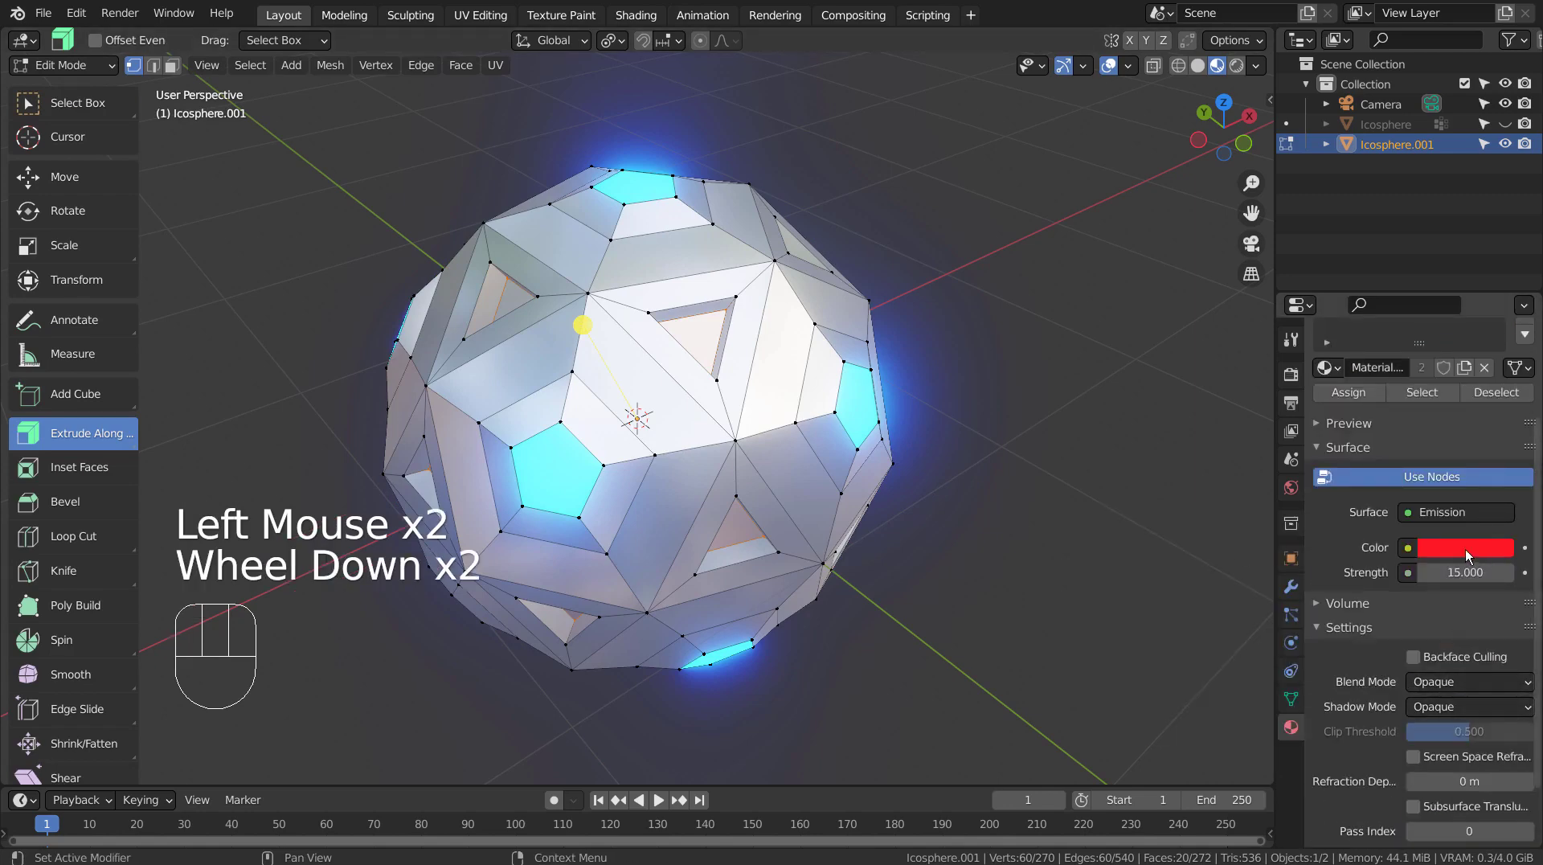
left_click(1333, 397)
key("Tab")
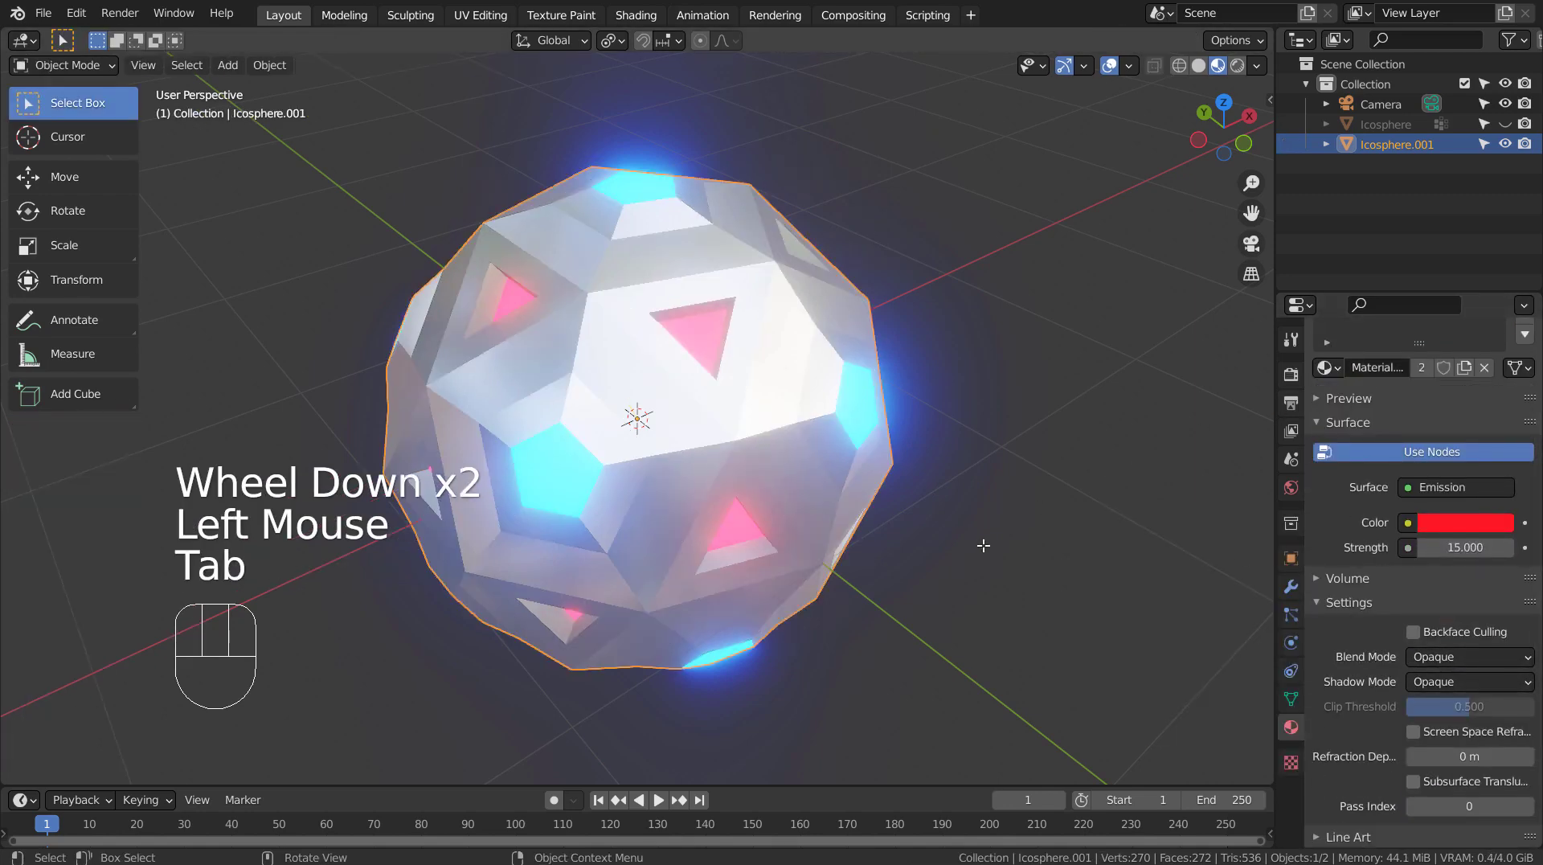
middle_click_drag(971, 594, 964, 522)
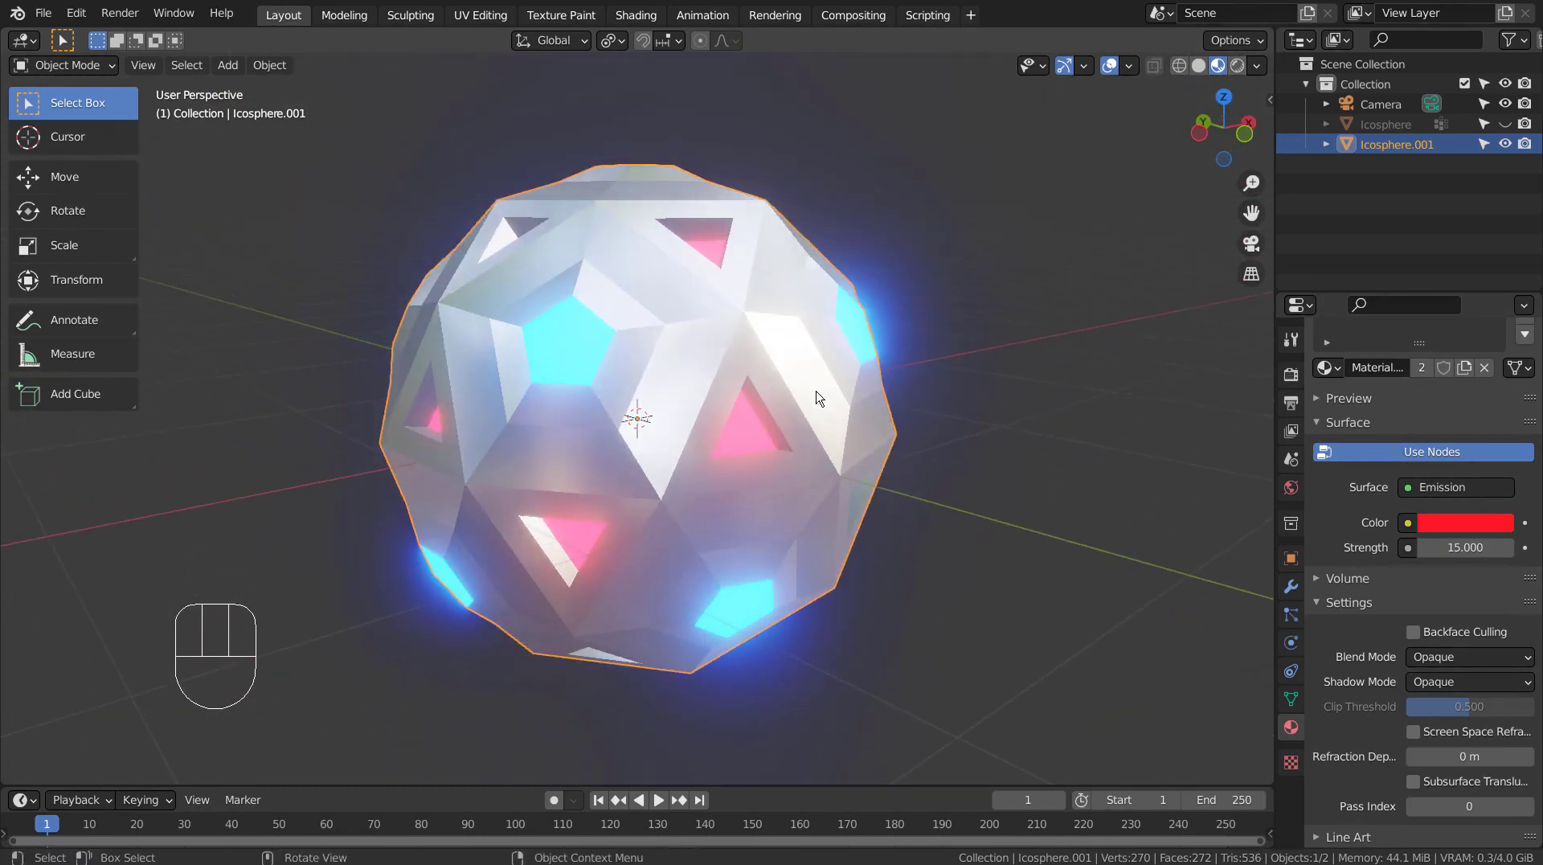
- Temporarily hide Icosphere.001 and show the finished Icosphere for comparison, then restore the original visibility of both
left_click(798, 374)
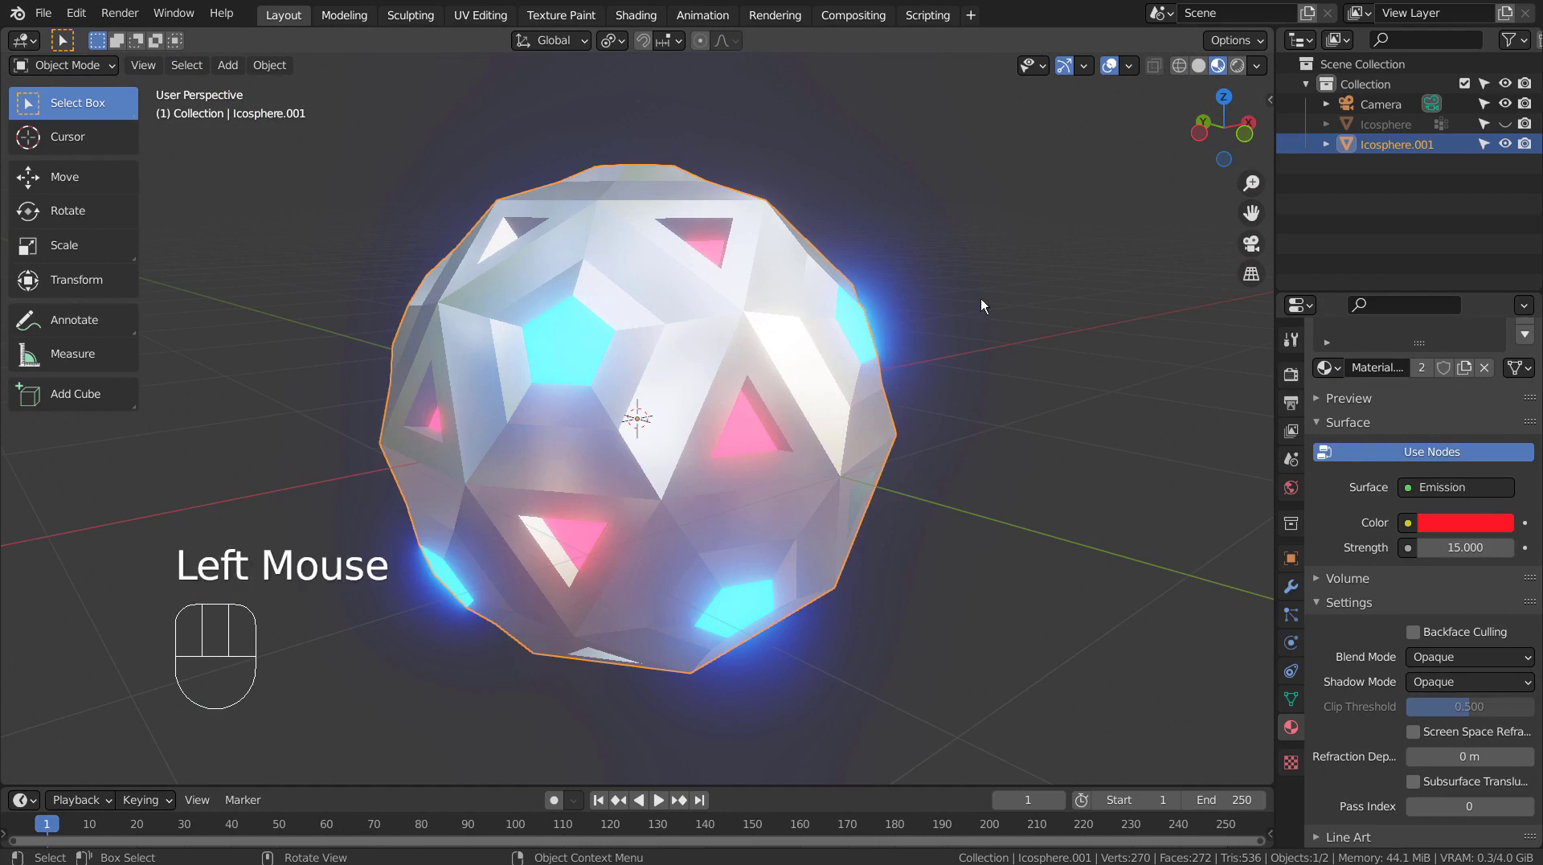
left_click(1503, 144)
left_click(1505, 124)
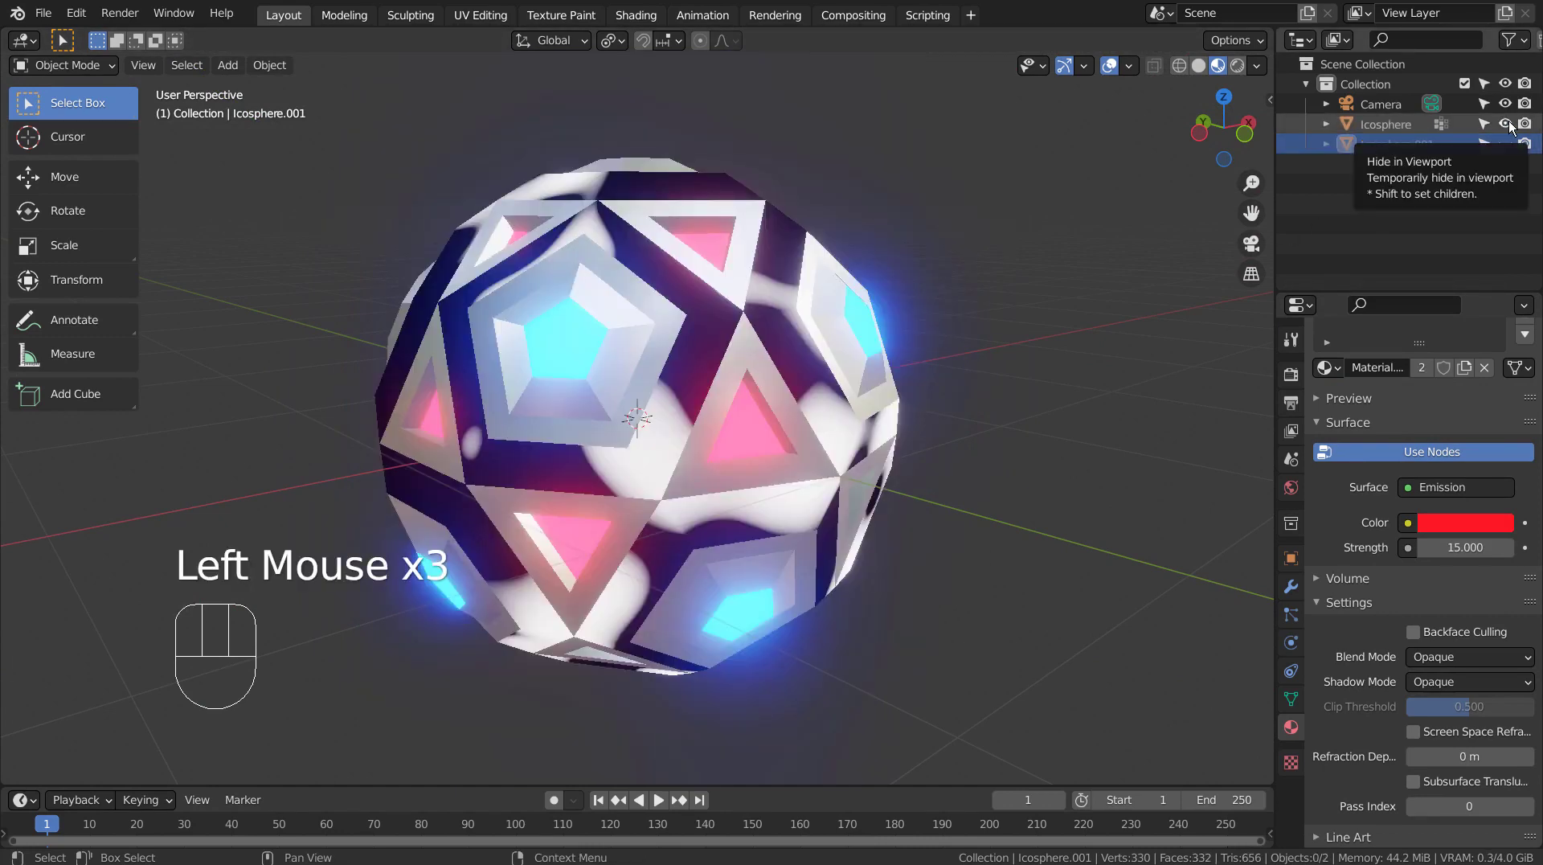
left_click(1505, 124)
left_click(1399, 144)
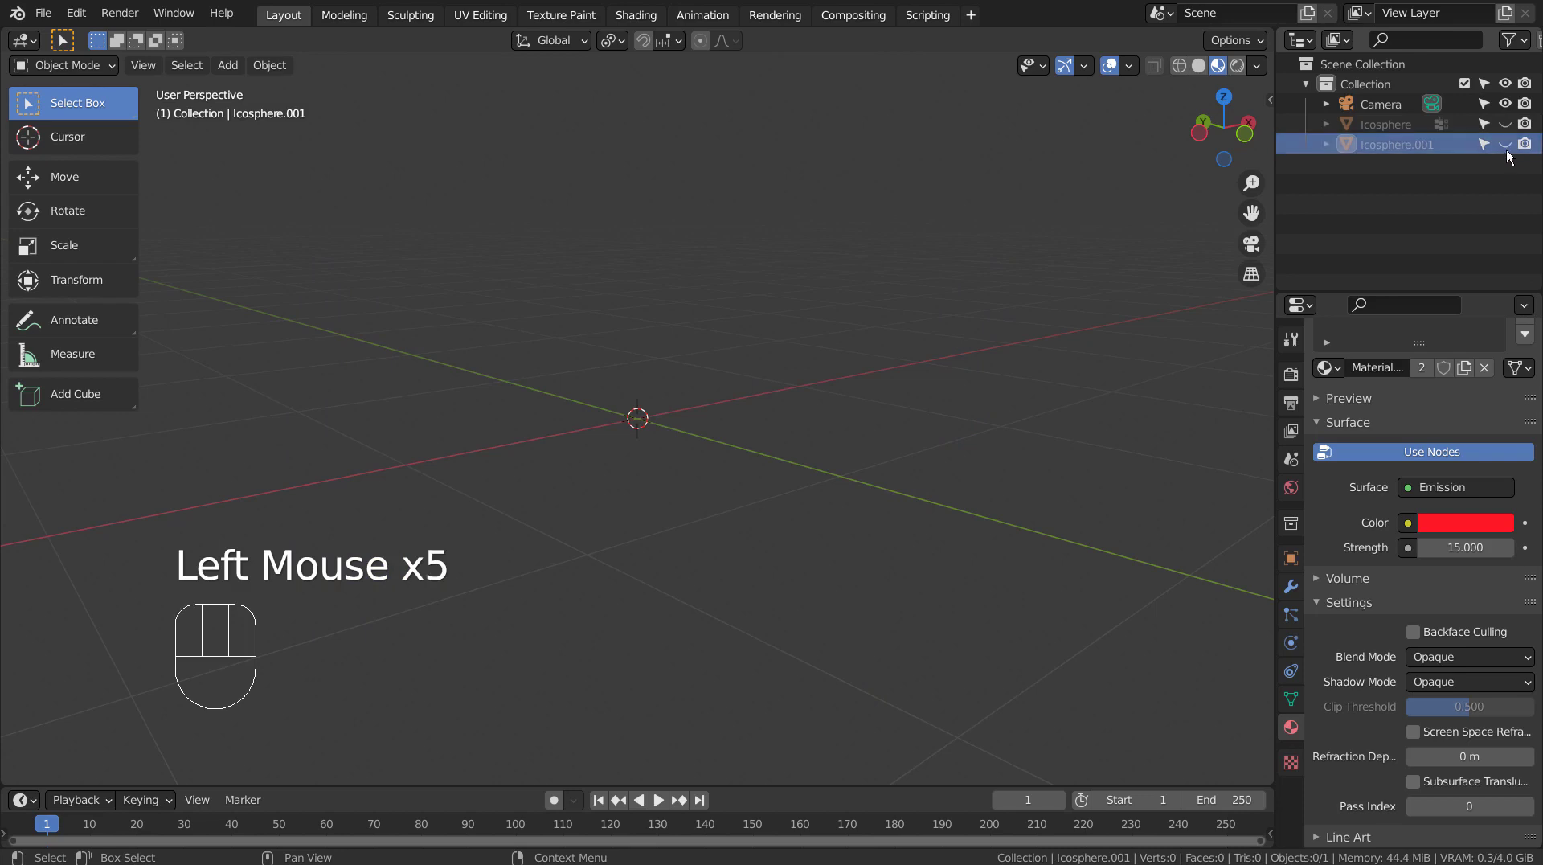
left_click(1505, 144)
- In face selection mode, select the ring of faces around a pentagon panel and all faces with a similar area
key("Tab")
key("3")
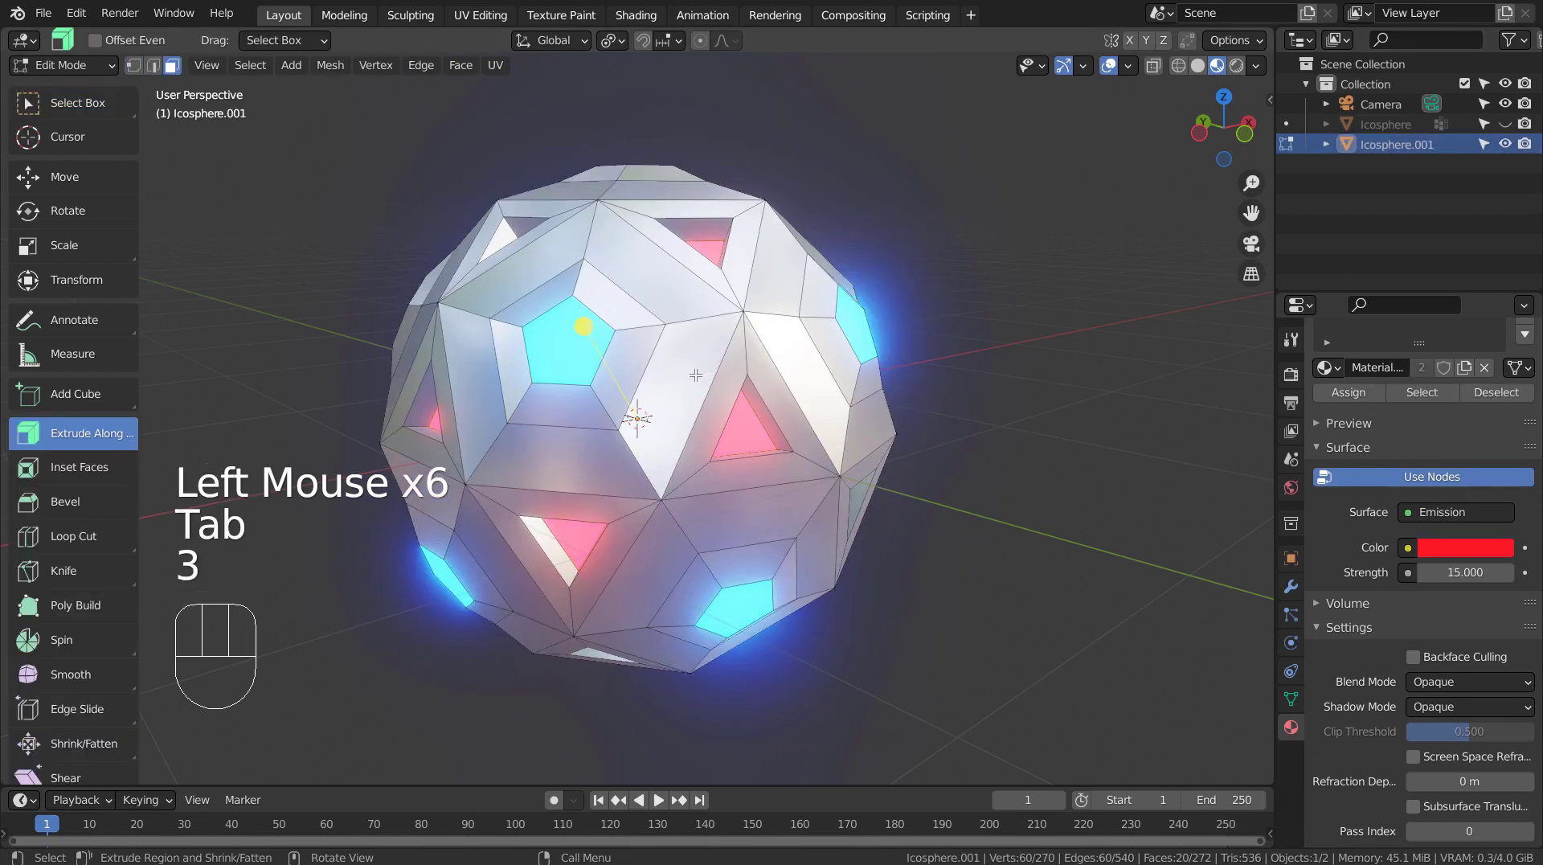
left_click(698, 322, "alt")
middle_click_drag(702, 352, 754, 418)
key("shift+g")
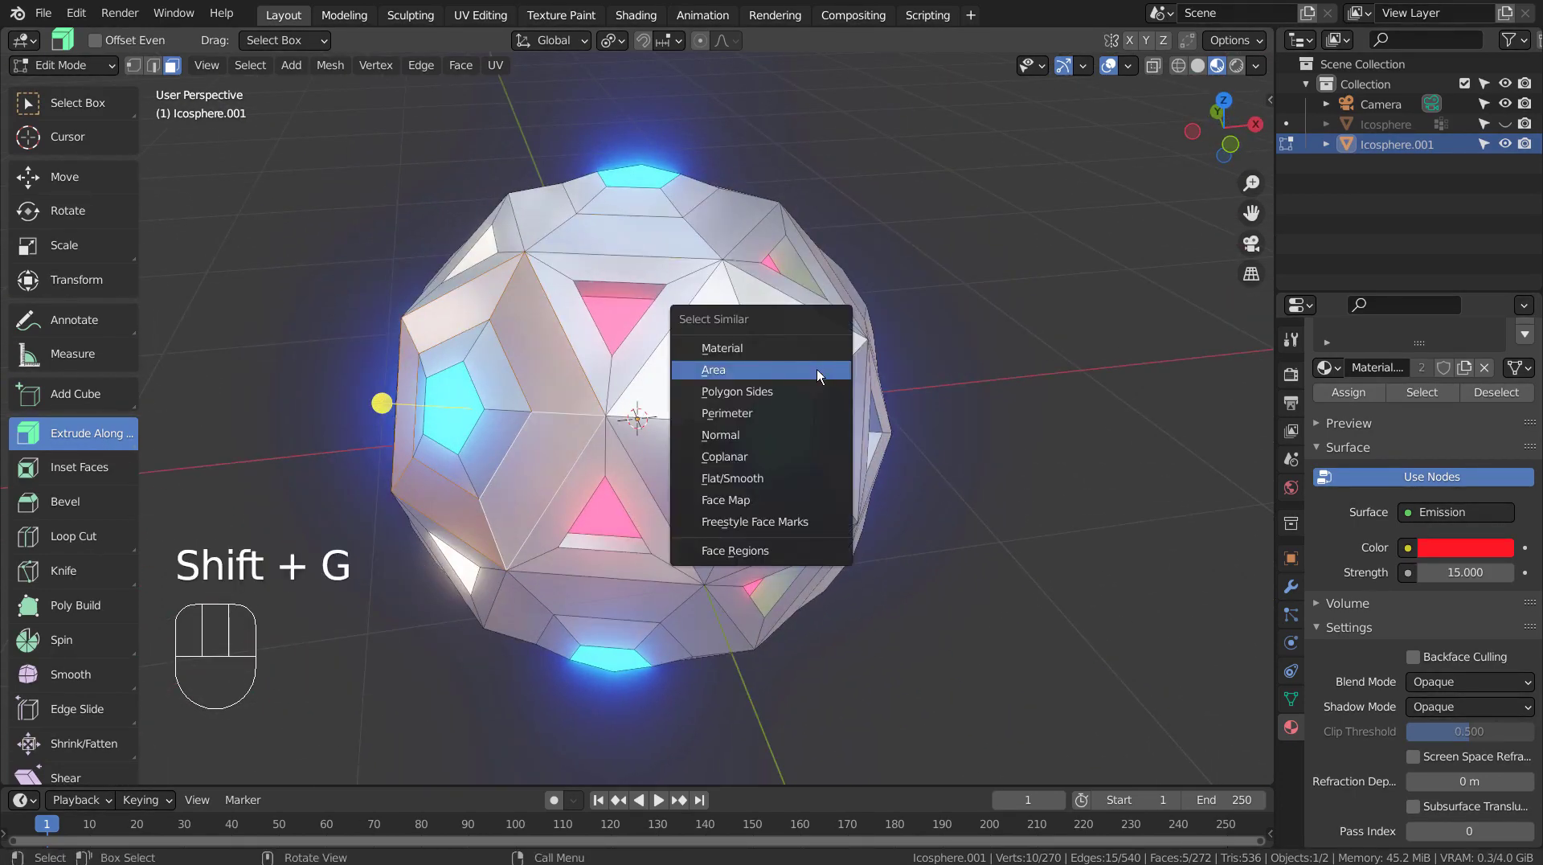
left_click(816, 369)
middle_click_drag(818, 374, 948, 562)
key("shift+z")
key("shift+z")
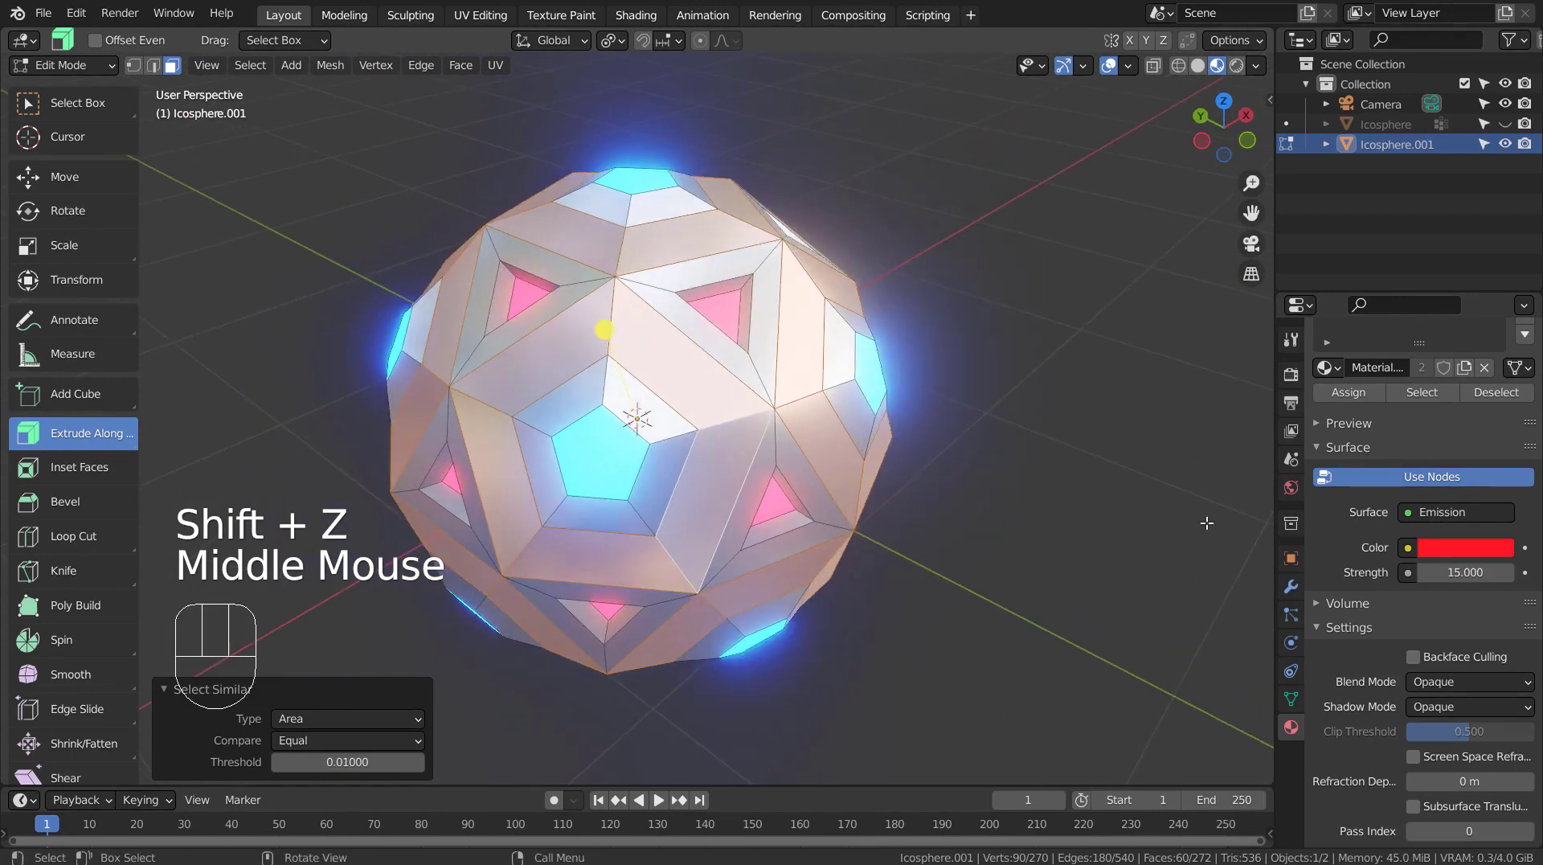
- Add a fourth material slot with Material.004, assign it to the selected ring faces and inspect the sphere in Object Mode
scroll(1322, 481, "up", 2)
scroll(1342, 494, "up", 2)
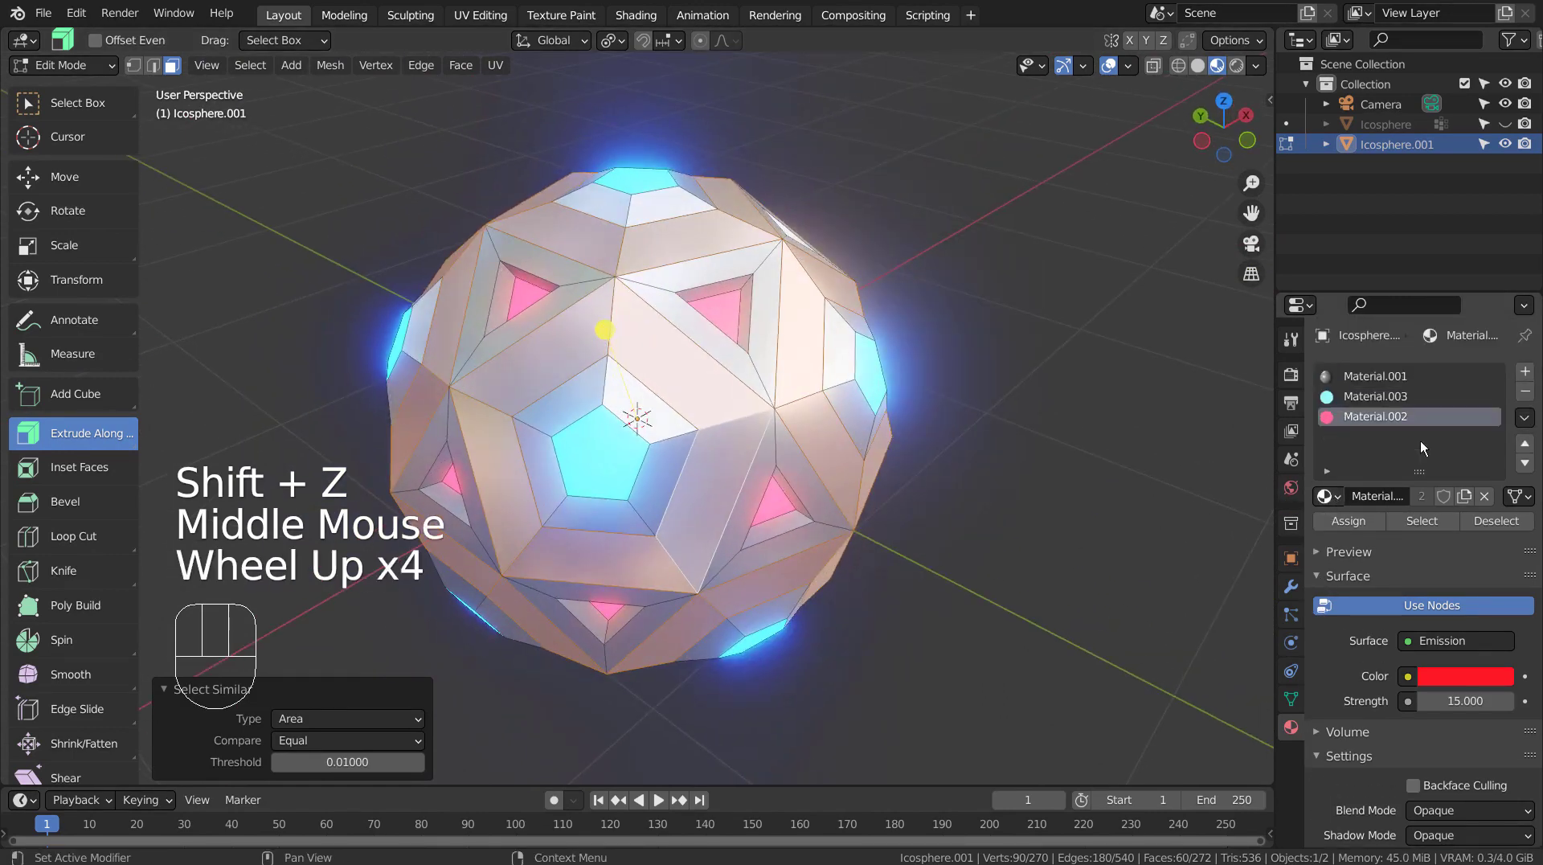
left_click(1524, 371)
left_click(1337, 496)
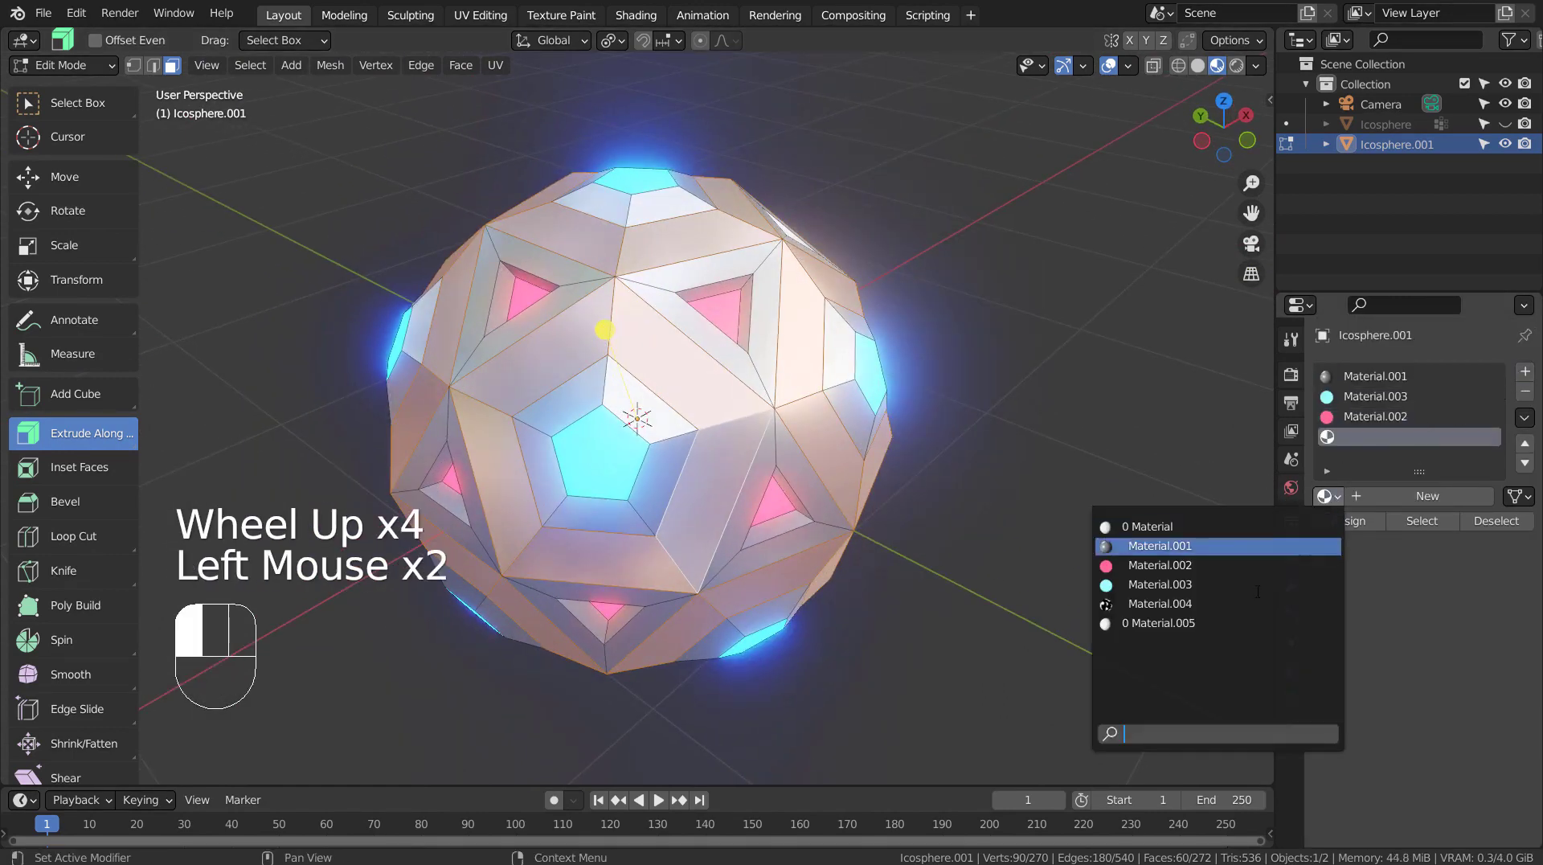
left_click(1206, 625)
left_click(1363, 523)
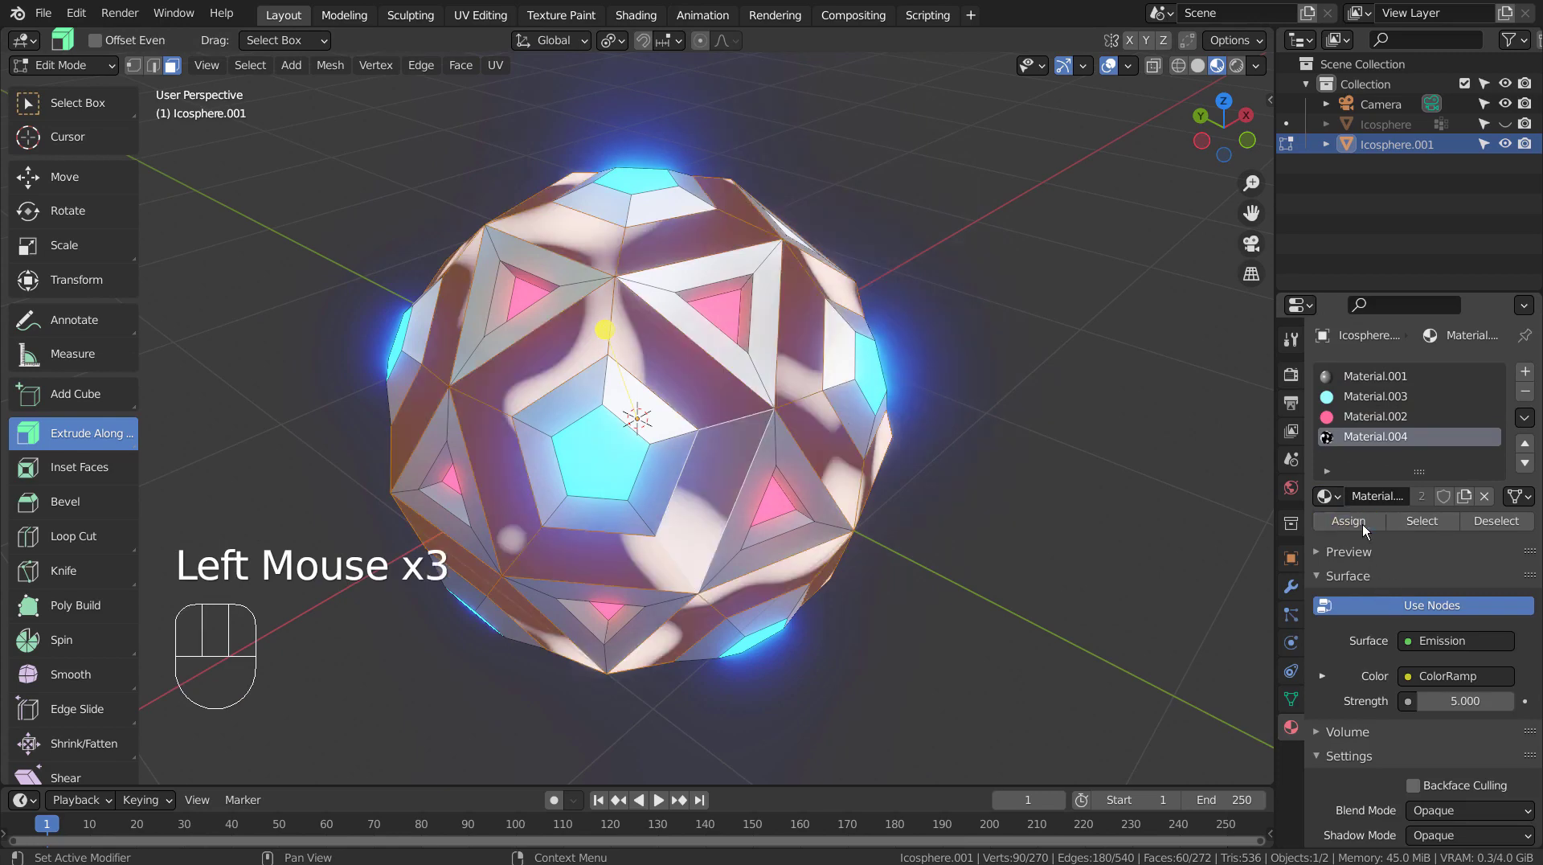
key("Tab")
middle_click_drag(956, 574, 1133, 536)
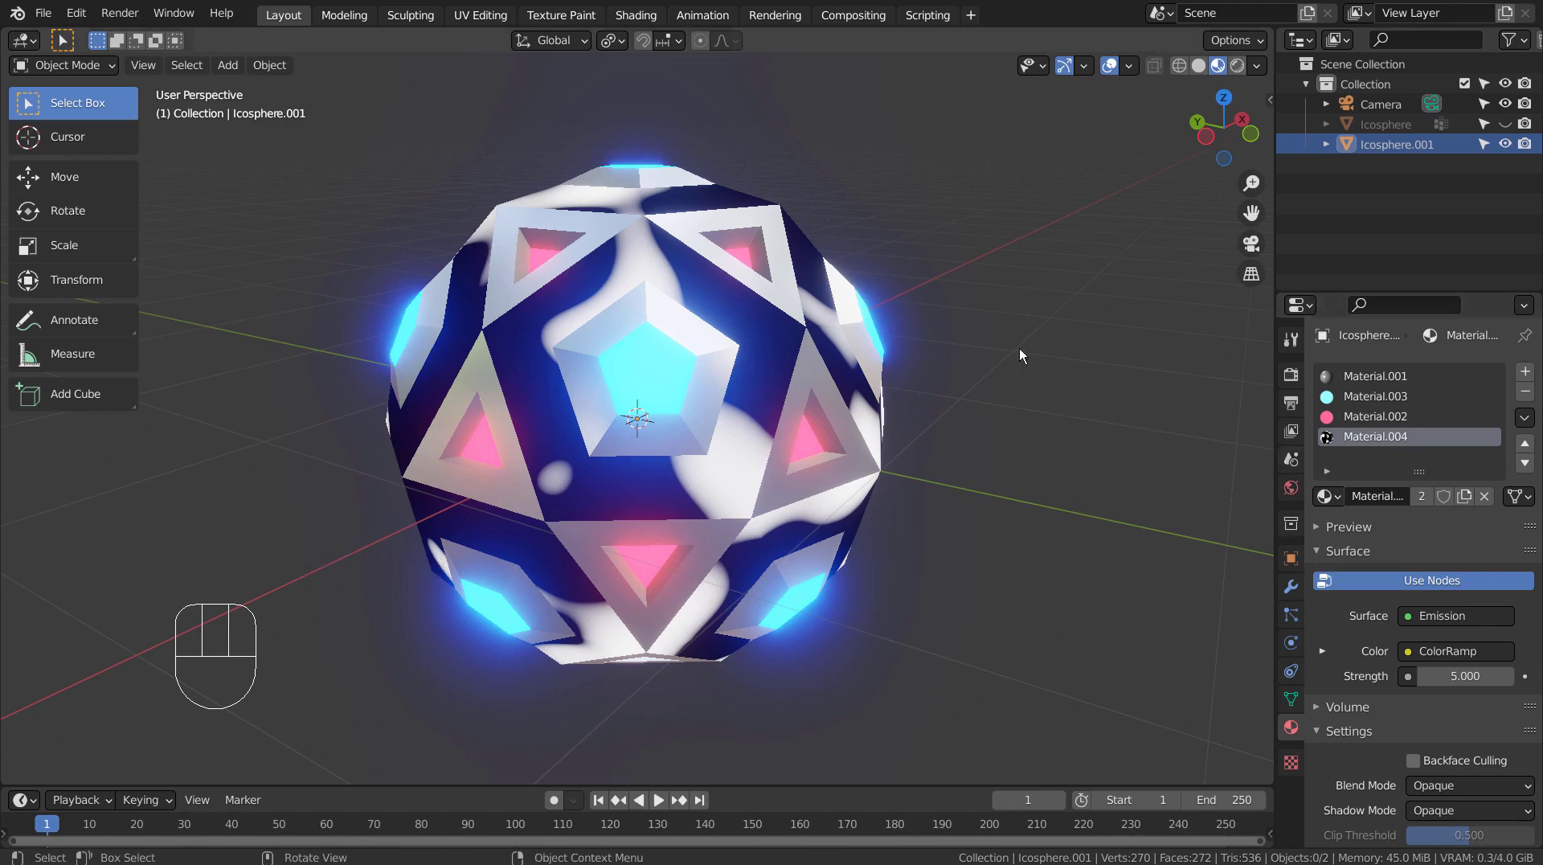
- In a maximized shader editor of the Shading workspace, move Material.004's Emission and Material Output nodes closer to the ColorRamp
left_click(635, 15)
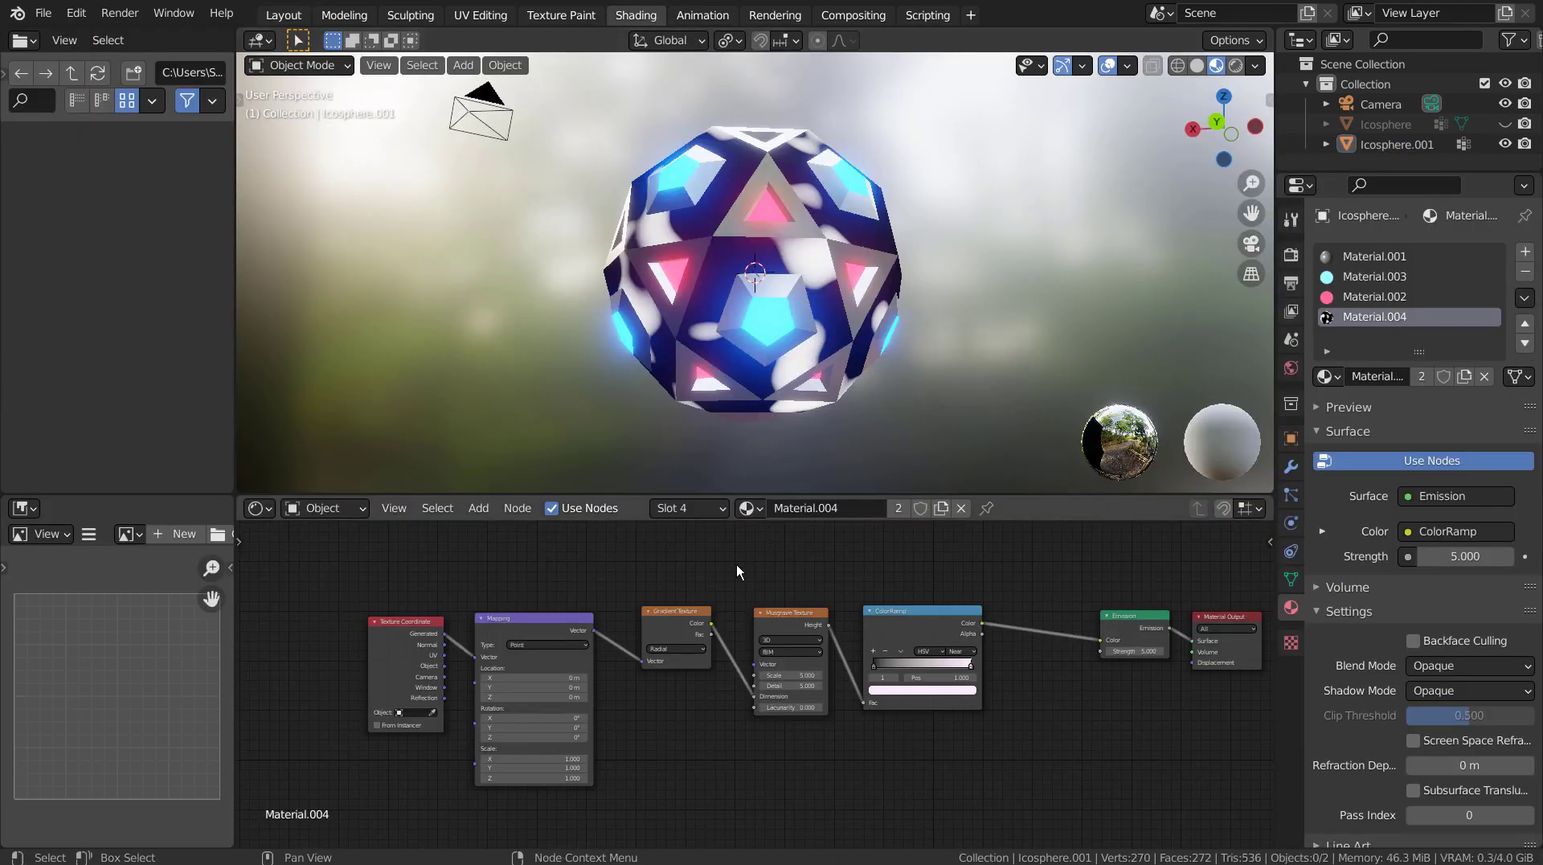
key("ctrl+space")
scroll(1127, 566, "down", 3)
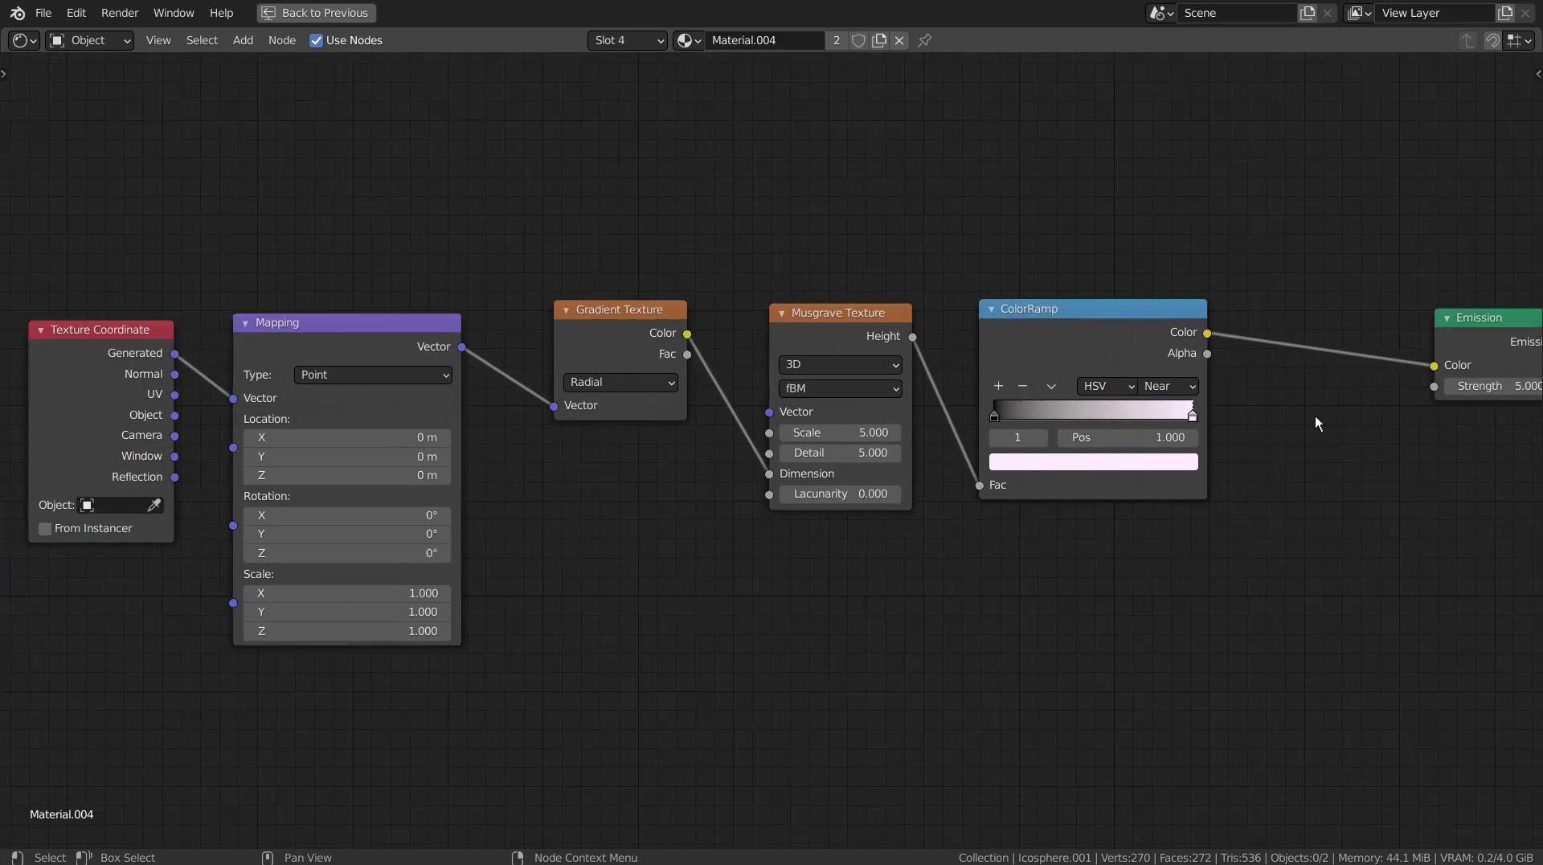
left_click_drag(1456, 316, 1250, 303)
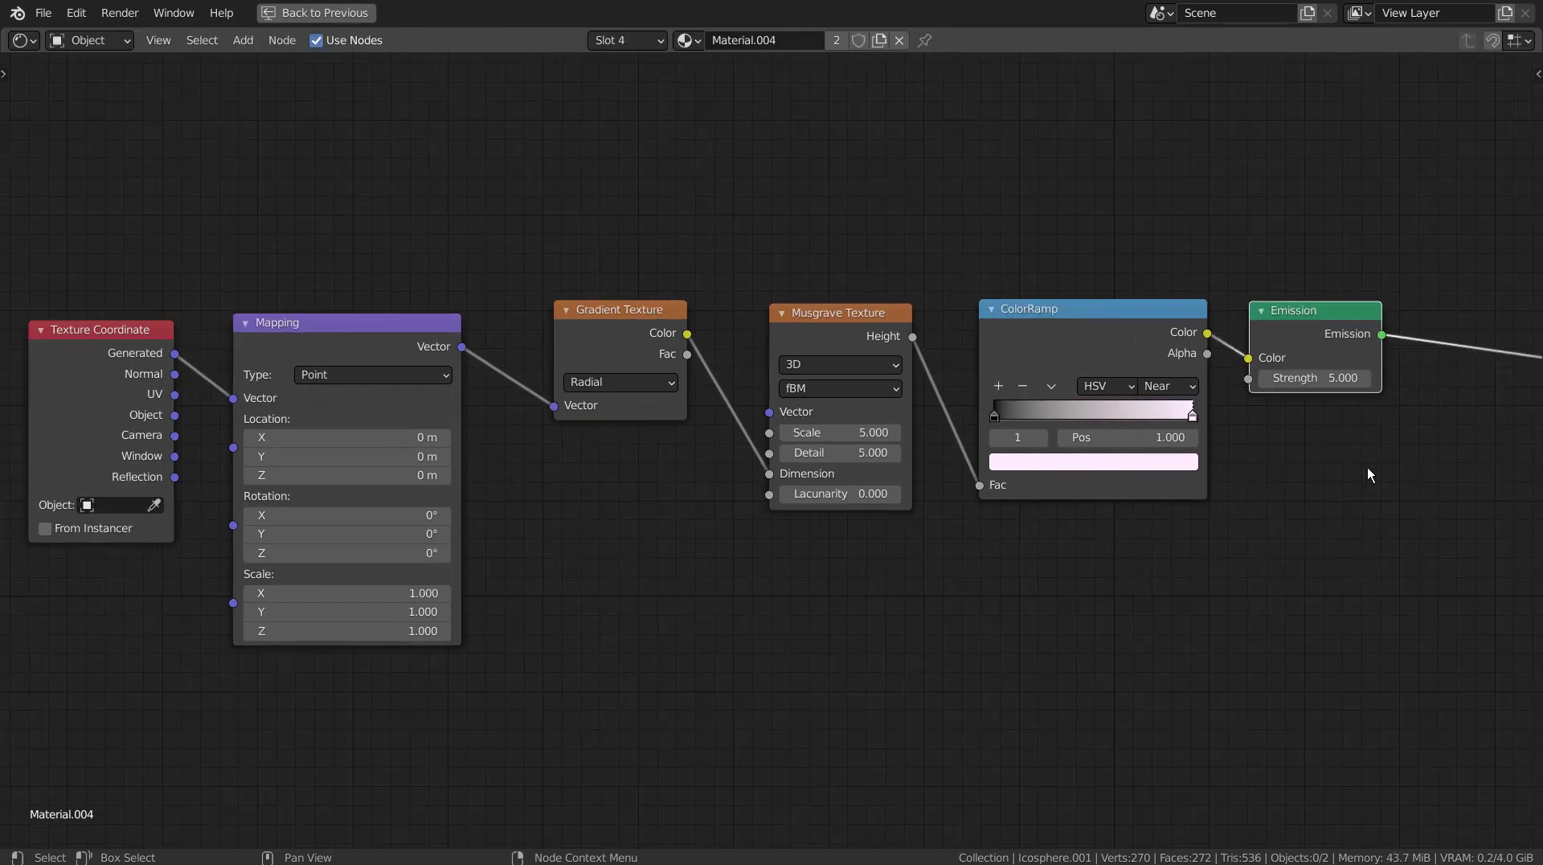
middle_click_drag(1527, 321, 1234, 347)
left_click_drag(1365, 353, 1152, 345)
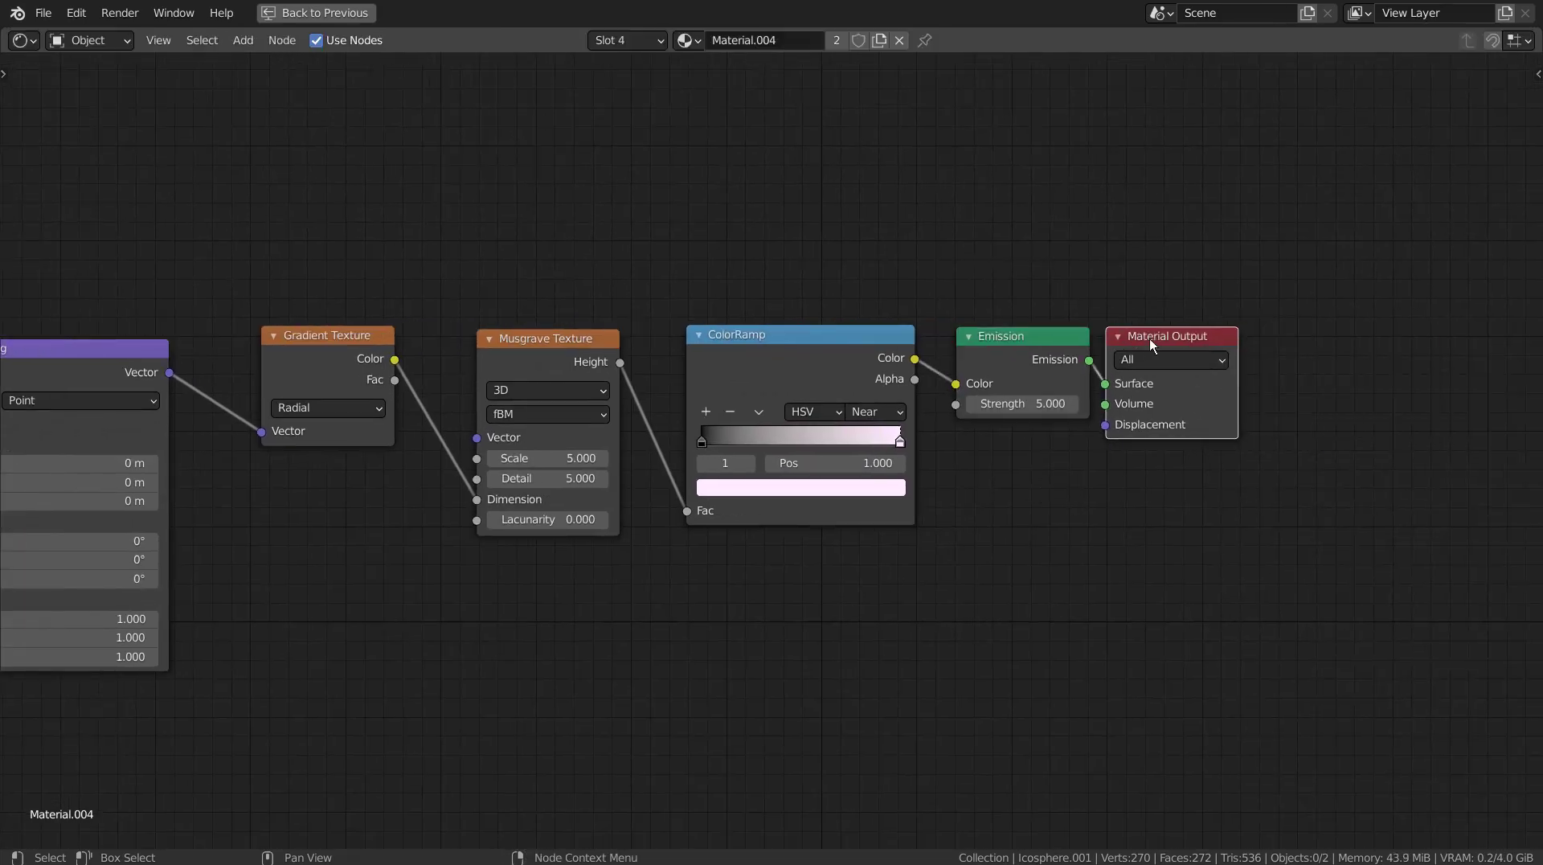
middle_click_drag(407, 716, 606, 663)
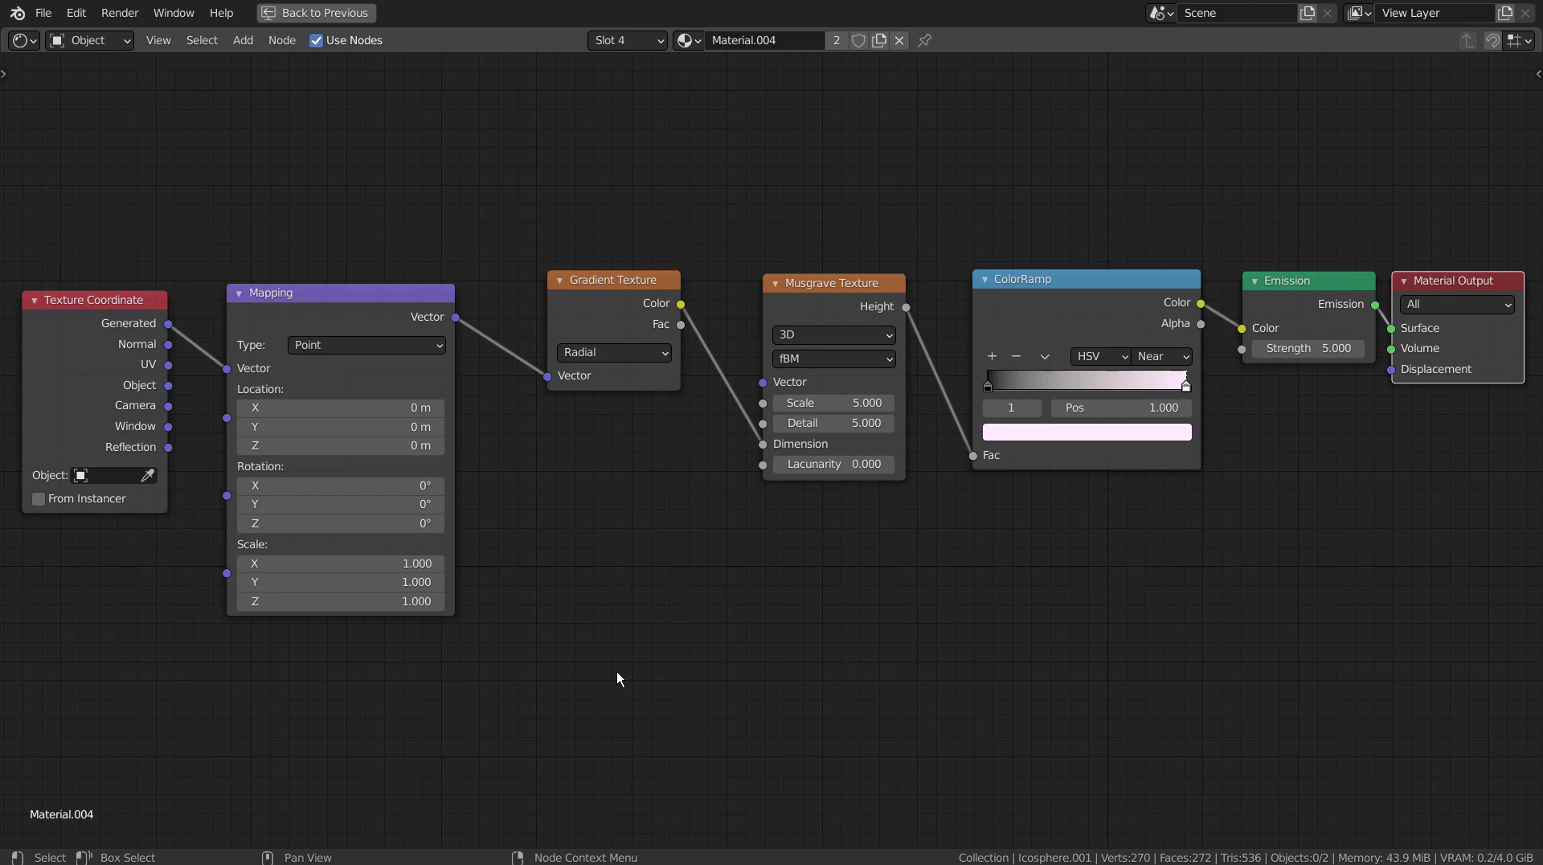
- Restore the editor layout, set the Musgrave Texture's Detail to 2.430, try a Lacunarity of 5.780 and undo the Lacunarity change
key("ctrl+space")
scroll(798, 371, "up", 6)
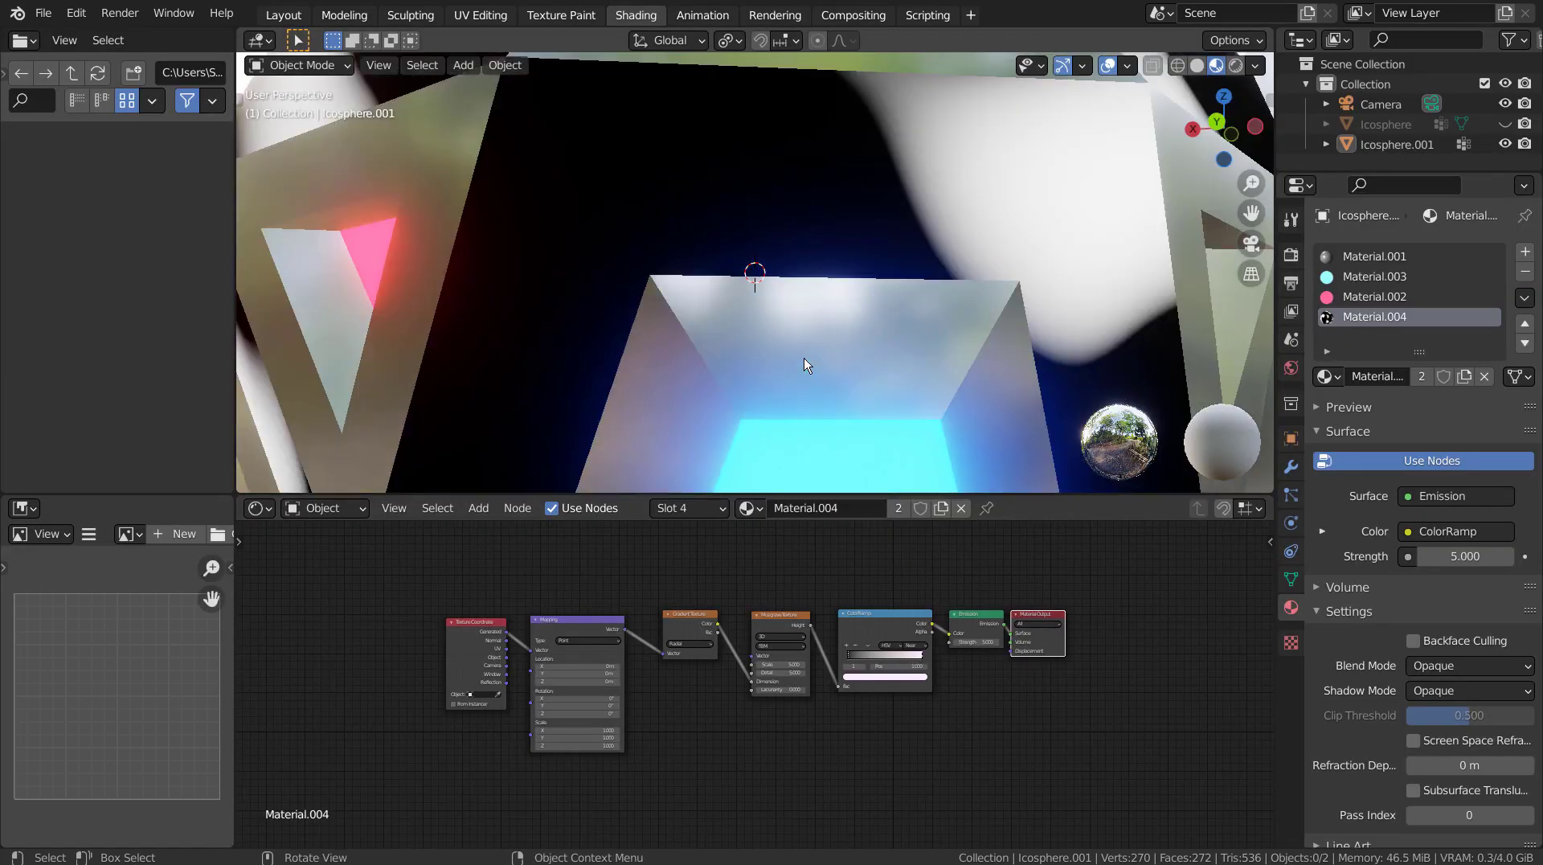
scroll(804, 358, "down", 4)
middle_click_drag(799, 345, 989, 368)
scroll(736, 647, "up", 4)
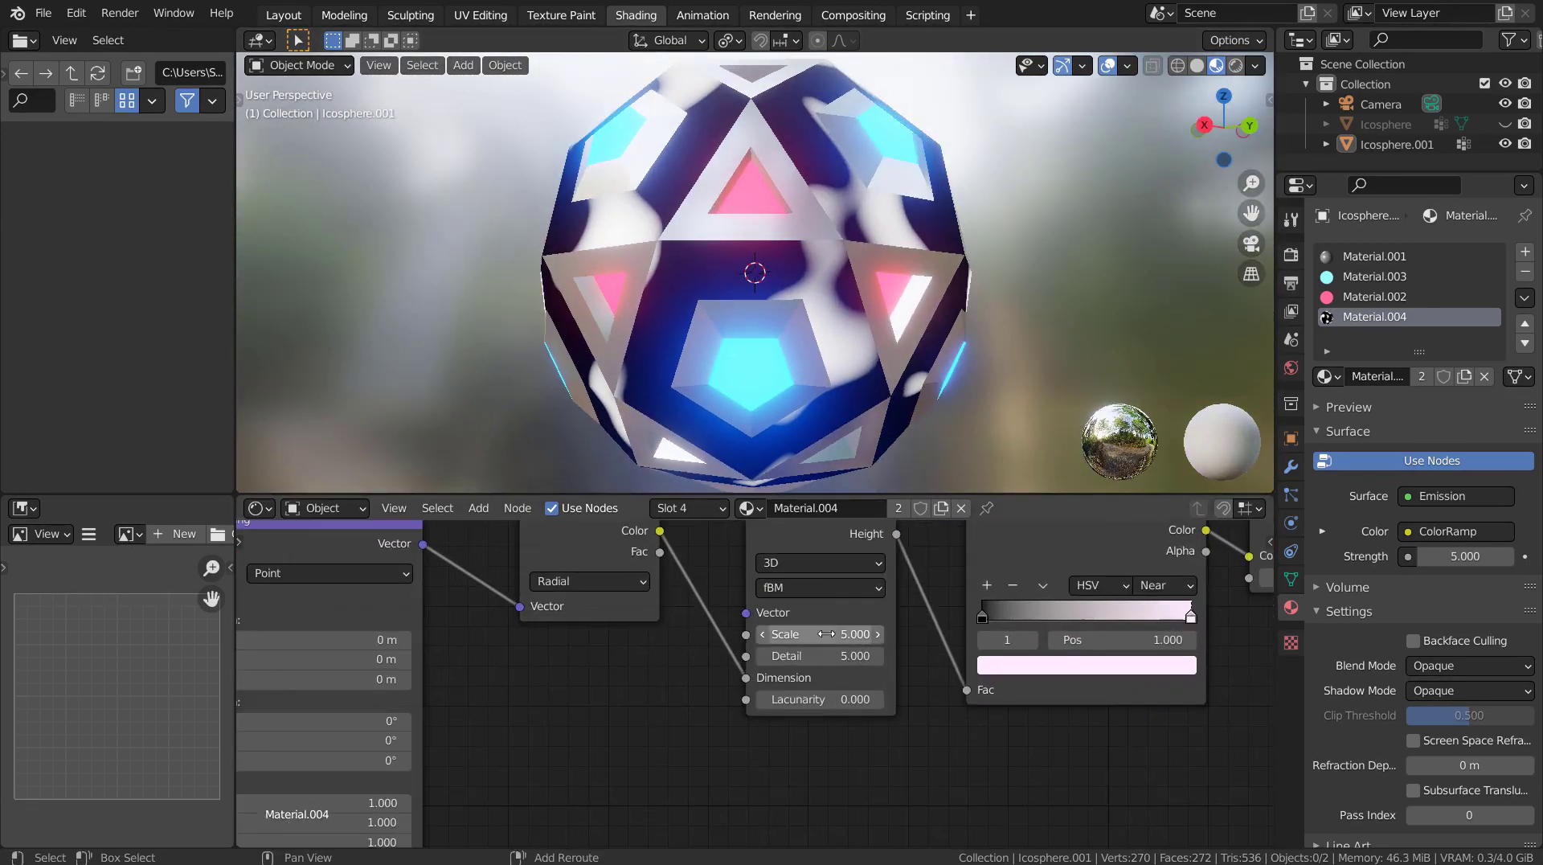
left_click_drag(812, 634, 912, 699)
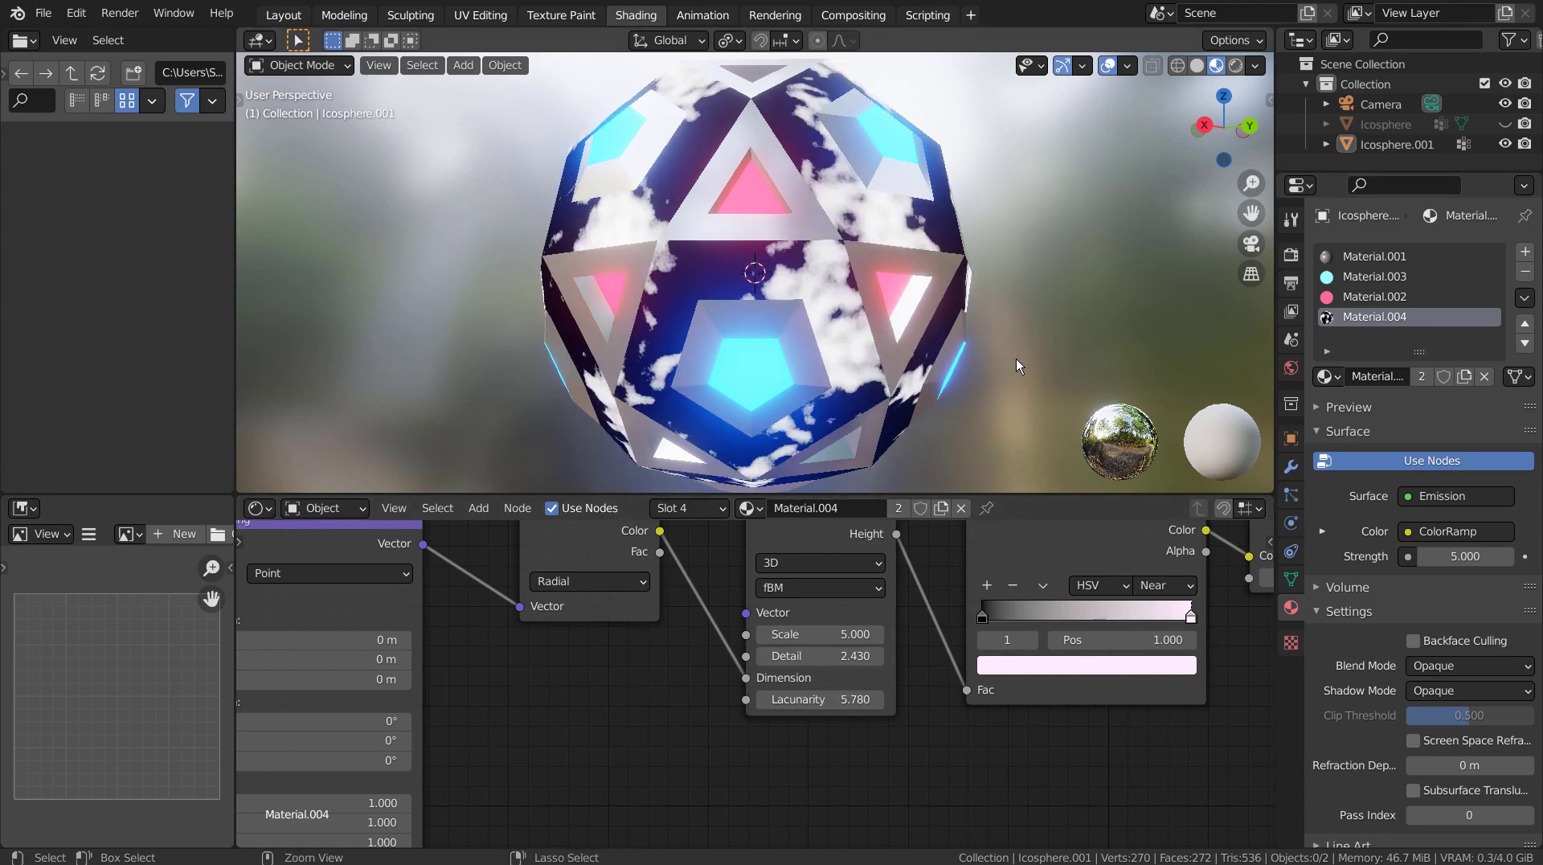
key("ctrl+z")
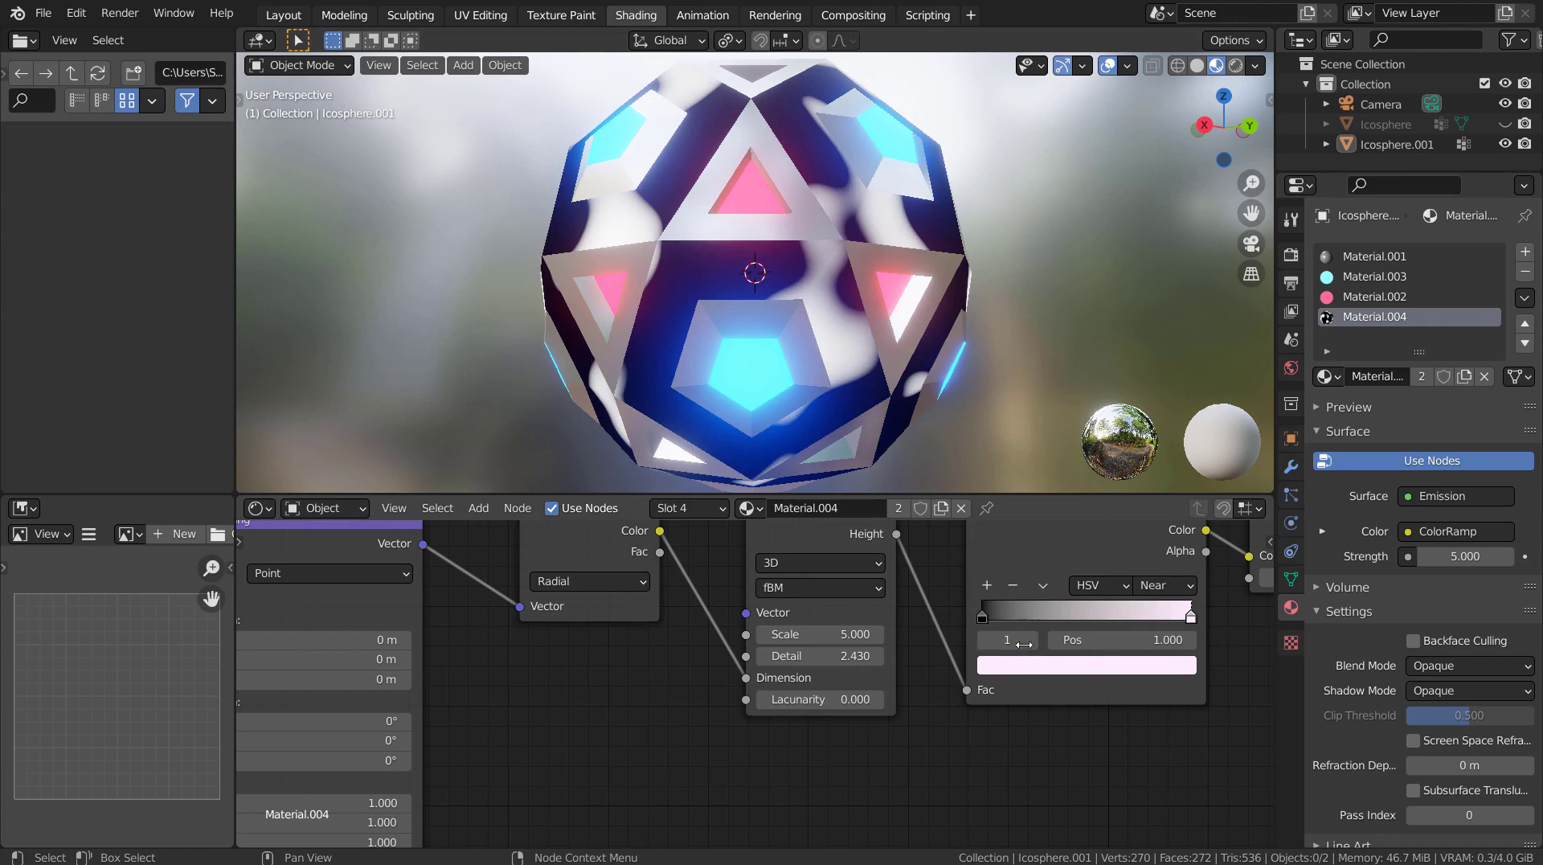
- Try a different brightness for the ColorRamp's dark stop and return its value to 0.000
left_click(983, 615)
left_click(1007, 667)
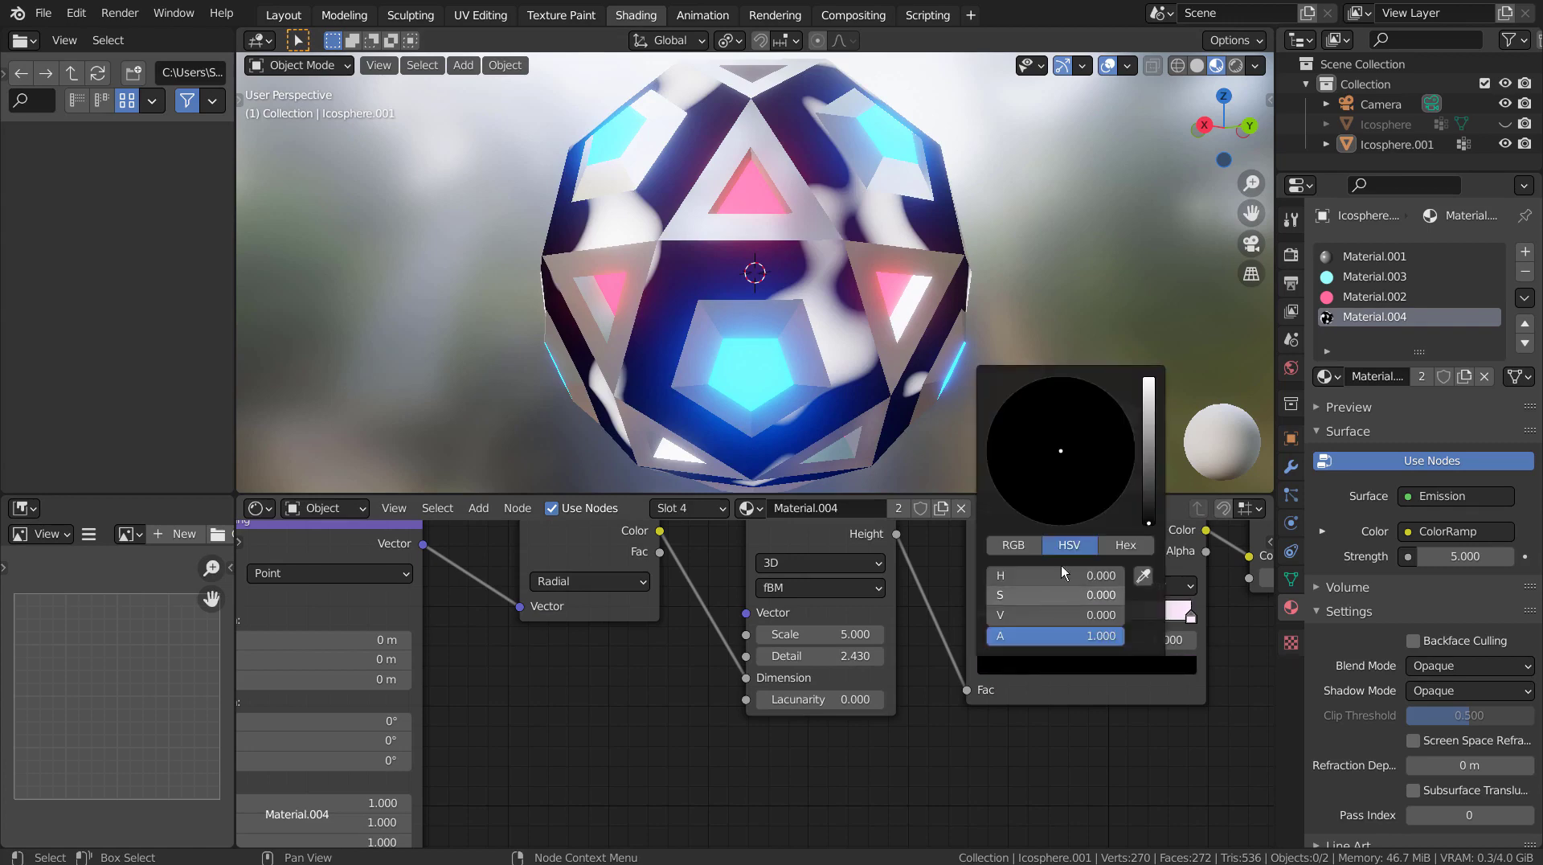
left_click_drag(1140, 471, 1148, 523)
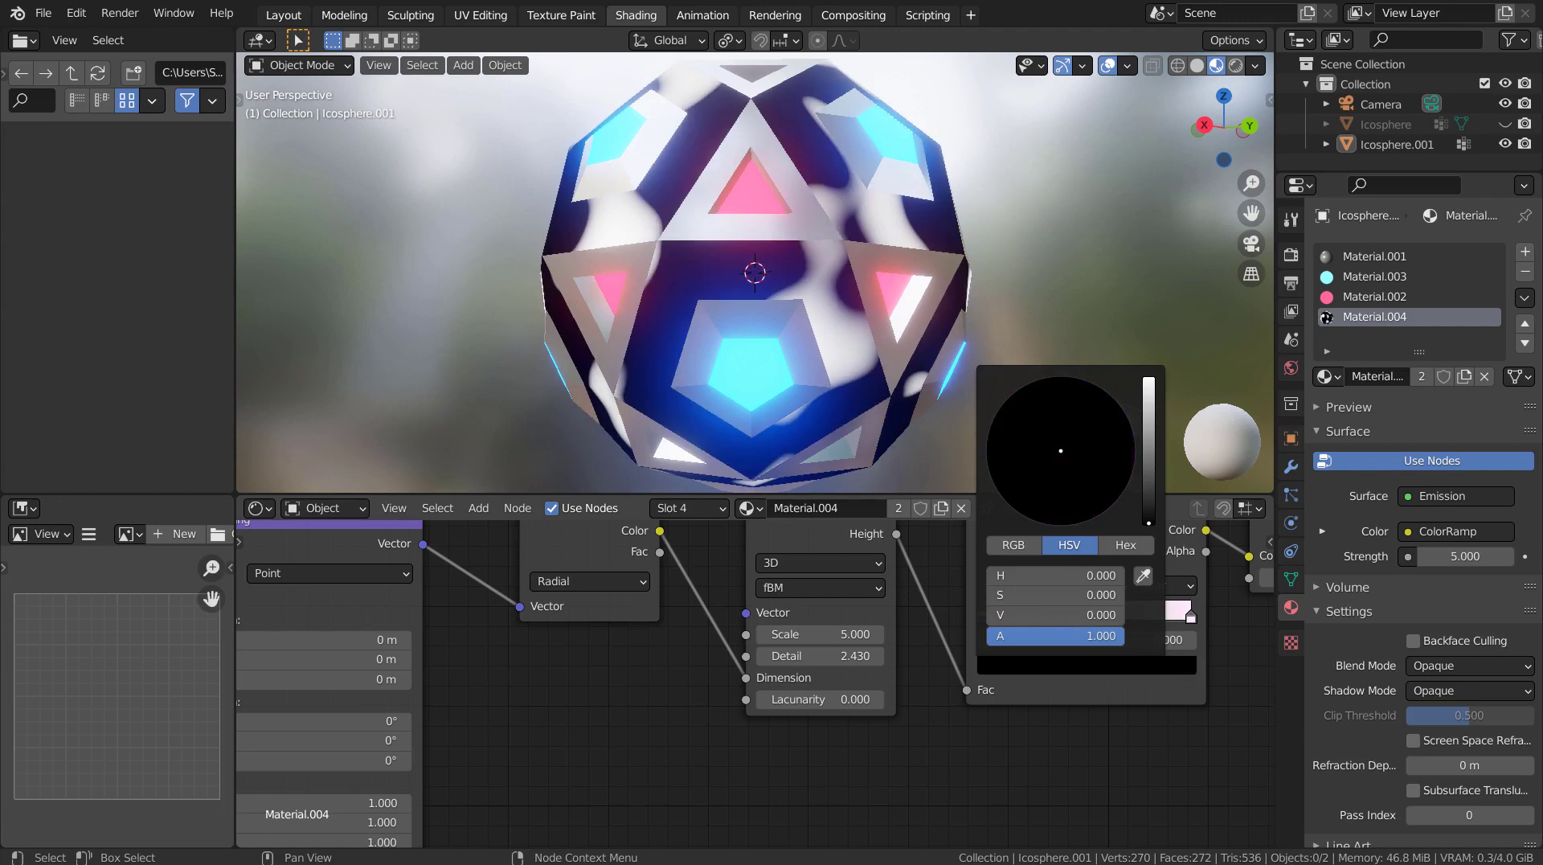
scroll(879, 763, "down", 2)
scroll(879, 761, "down", 2)
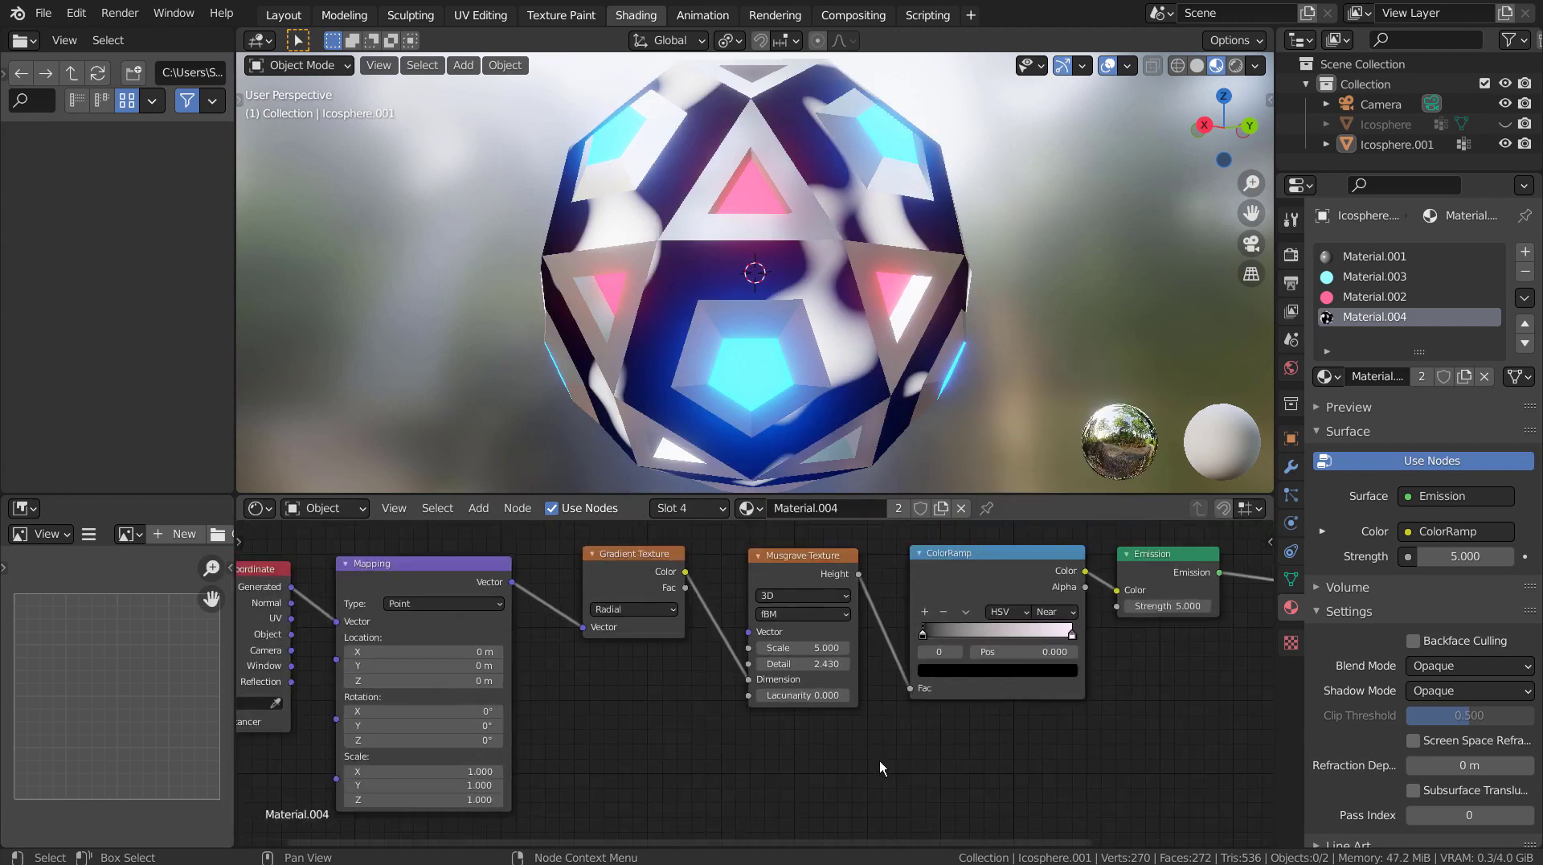